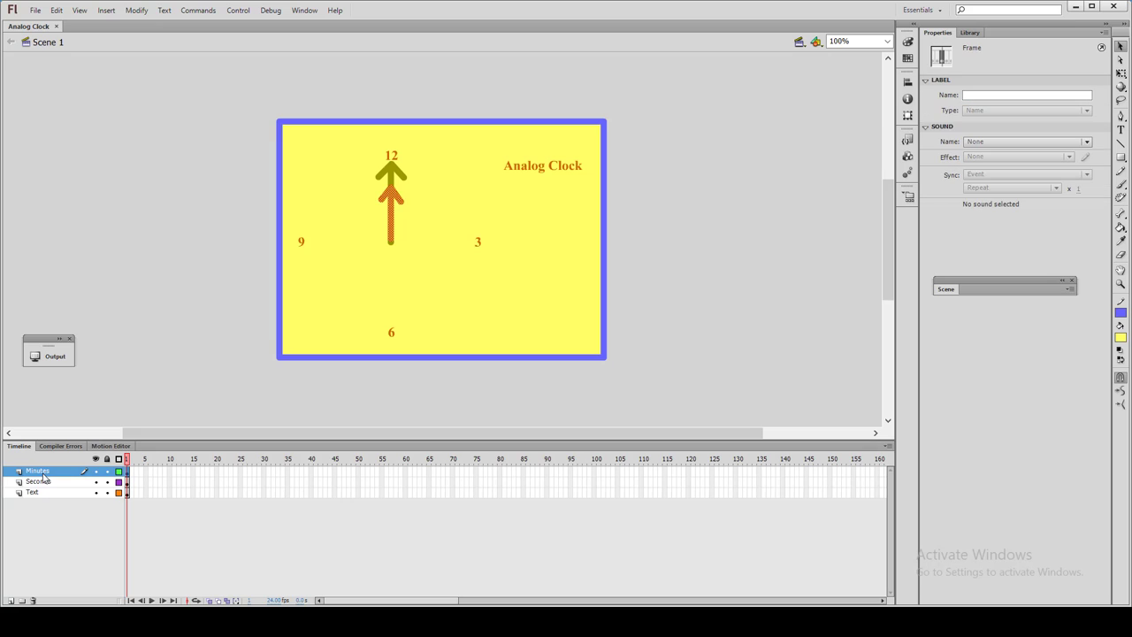
# - Set the document's frame rate to 1 fps
pyautogui.click(41, 484)
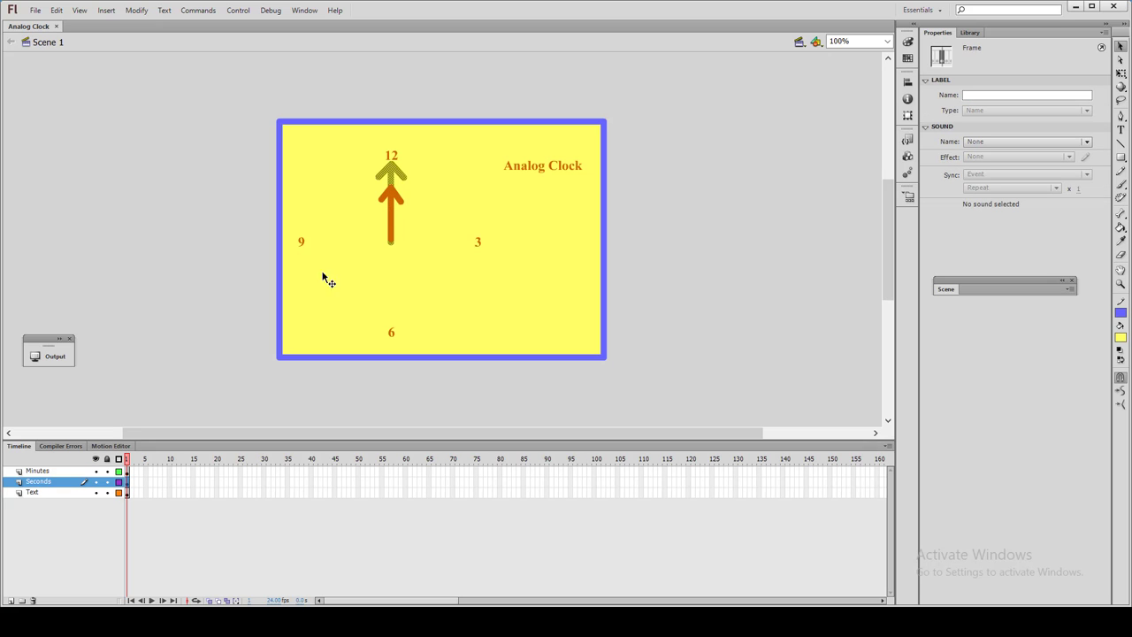
pyautogui.click(29, 494)
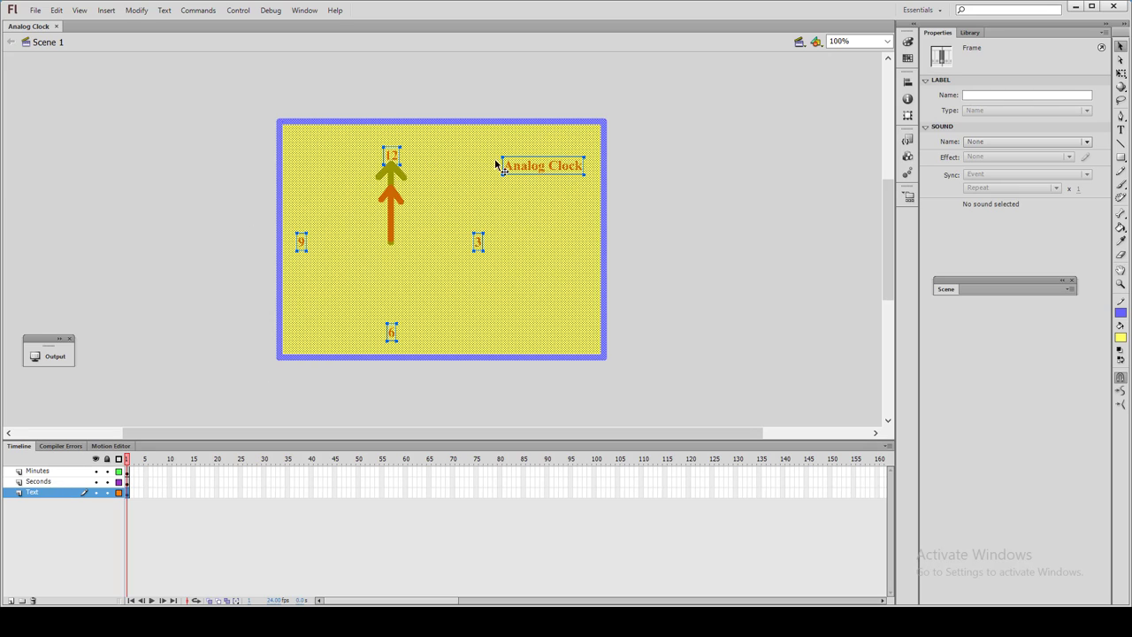
pyautogui.click(645, 240)
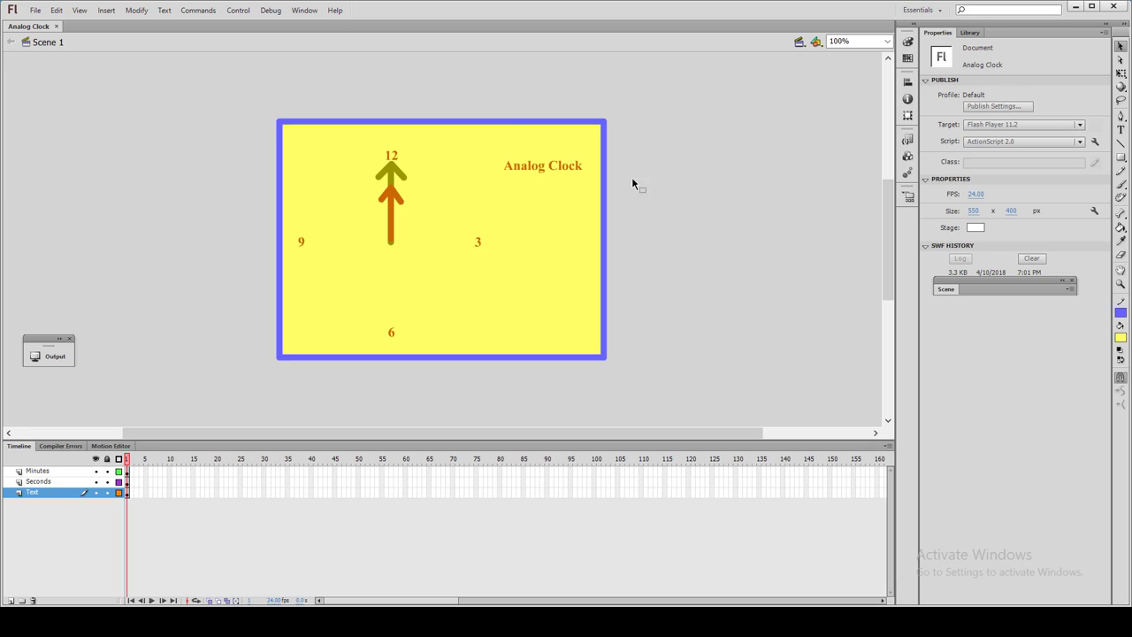
pyautogui.click(973, 194)
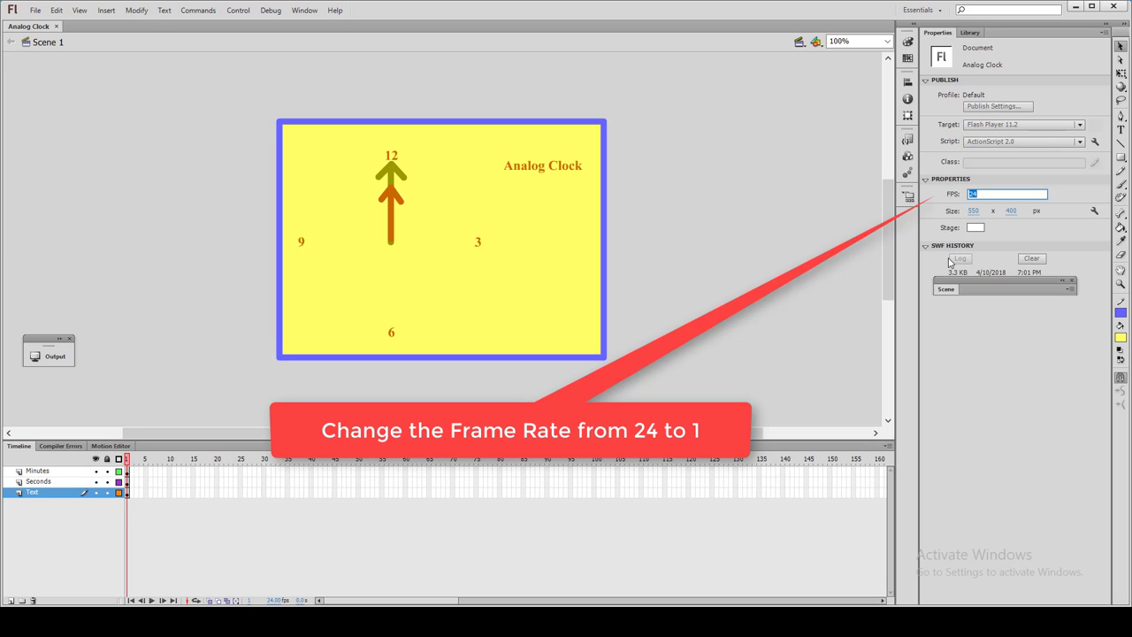
pyautogui.write('1')
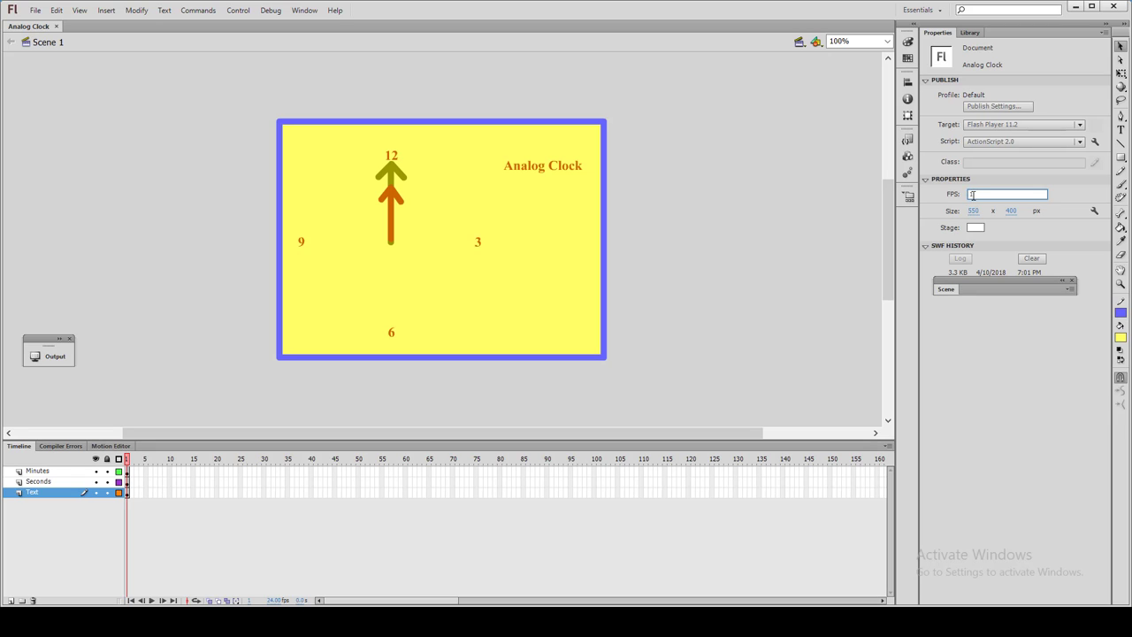
pyautogui.click(680, 203)
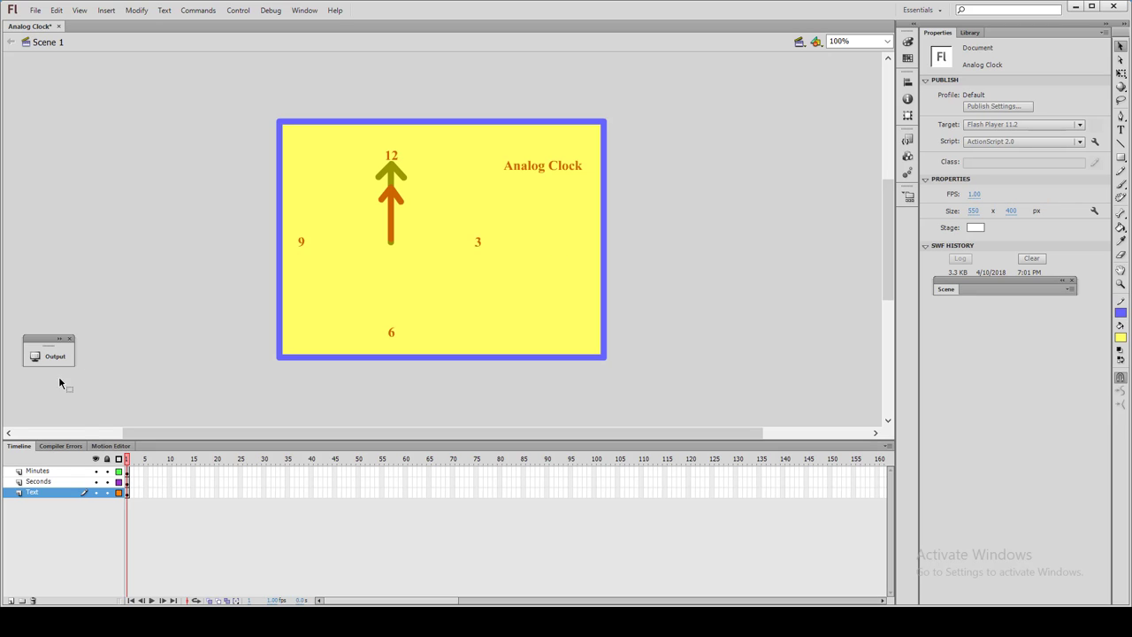
# - Create classic tweens on frame 1 of the Minutes and Seconds layers
pyautogui.click(128, 471)
pyautogui.rightClick(128, 471)
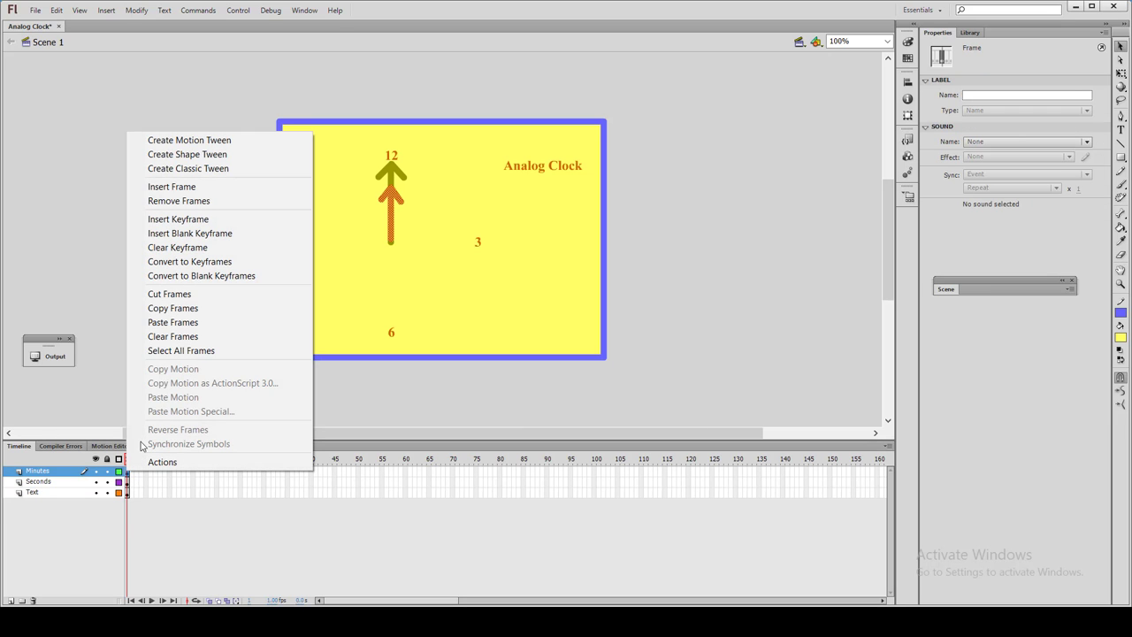
pyautogui.click(205, 171)
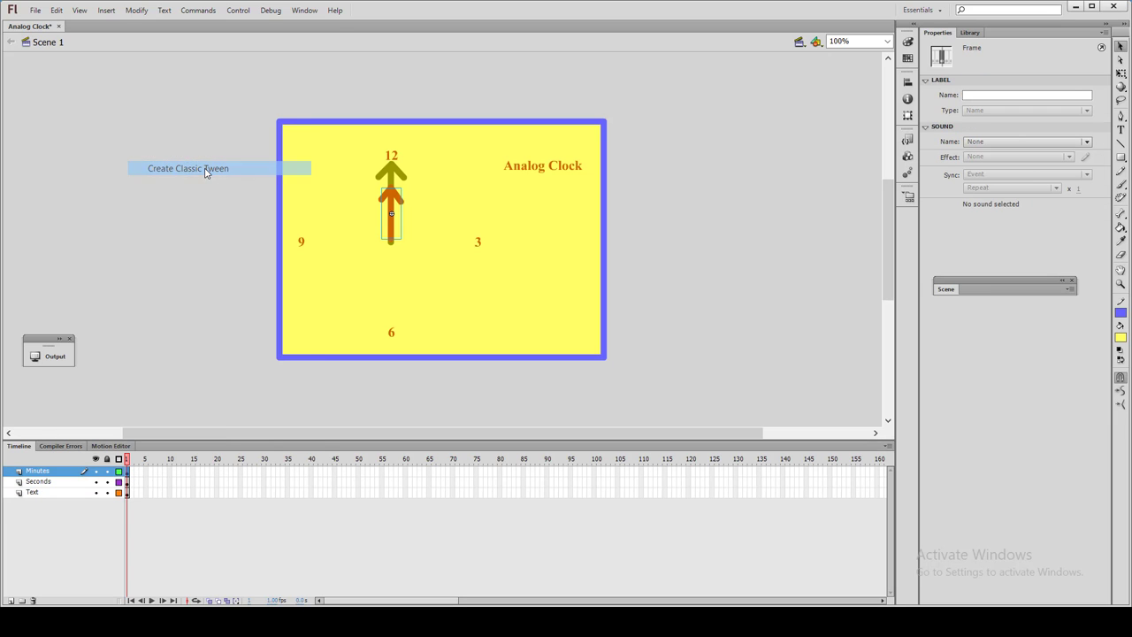
pyautogui.rightClick(128, 482)
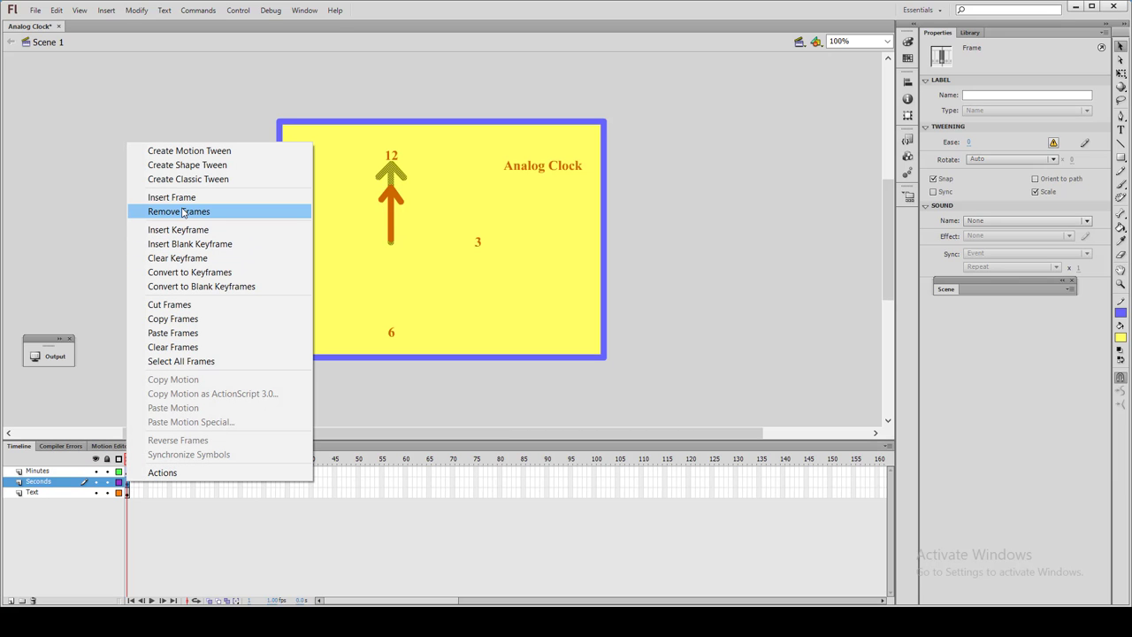
pyautogui.click(192, 179)
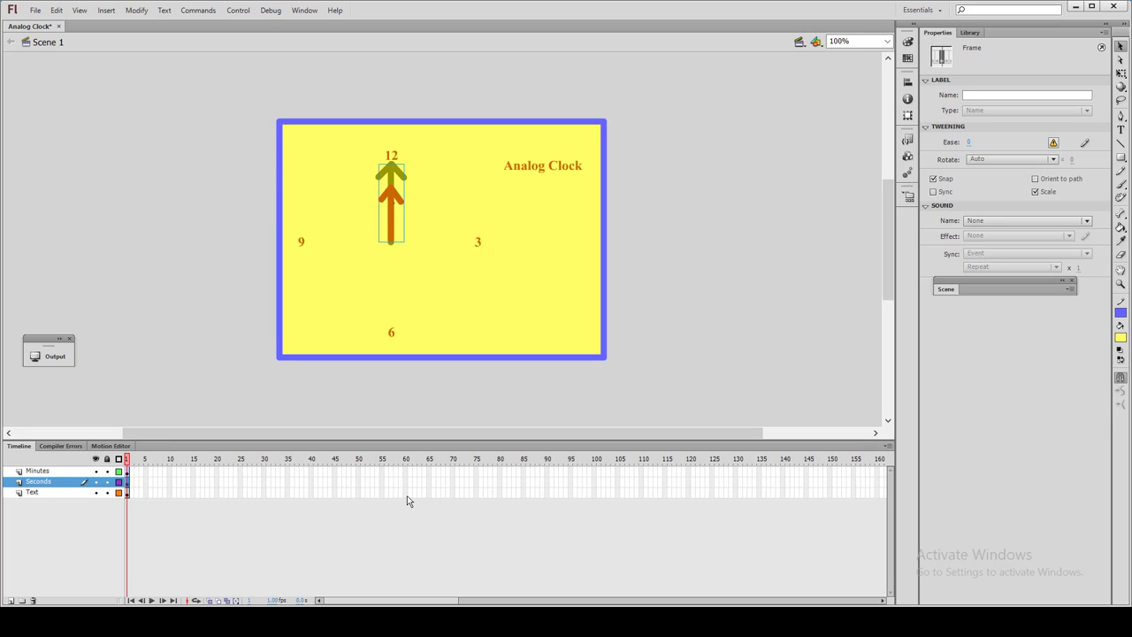
# - Extend the Text layer to frame 120 so the clock face spans the animation
pyautogui.click(688, 495)
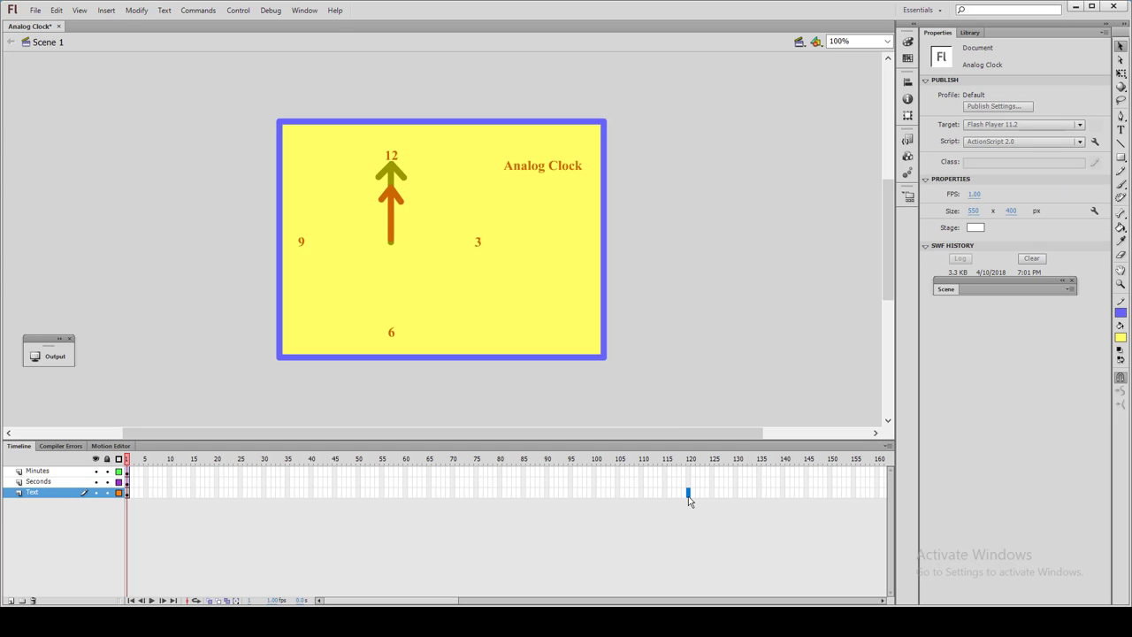
pyautogui.press('F5')
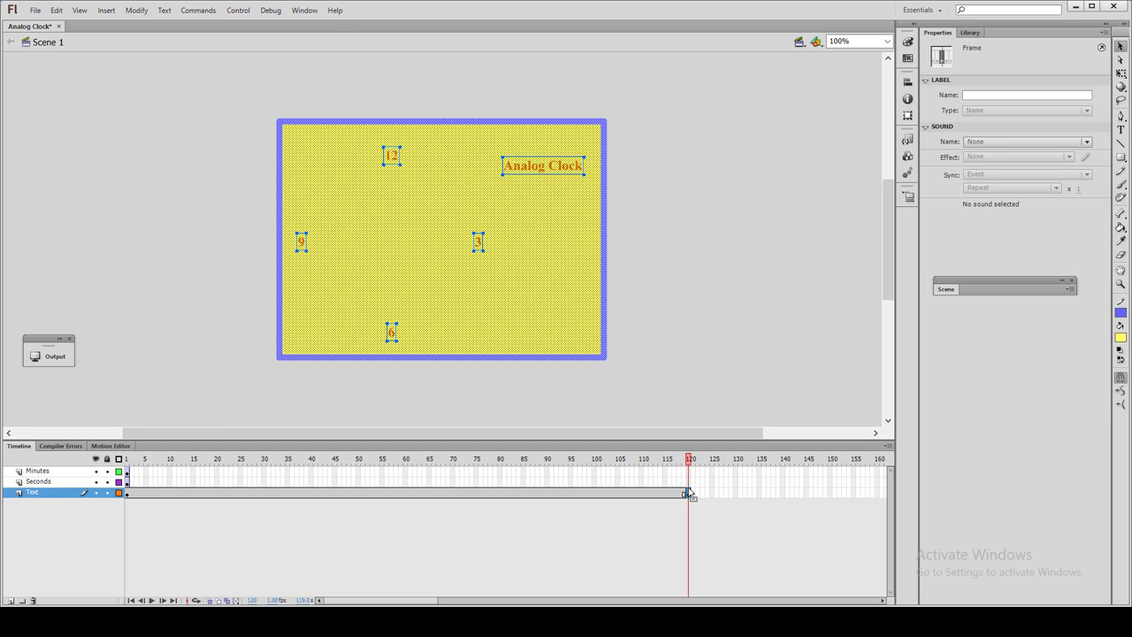
pyautogui.hotkey('ctrl', 'z')
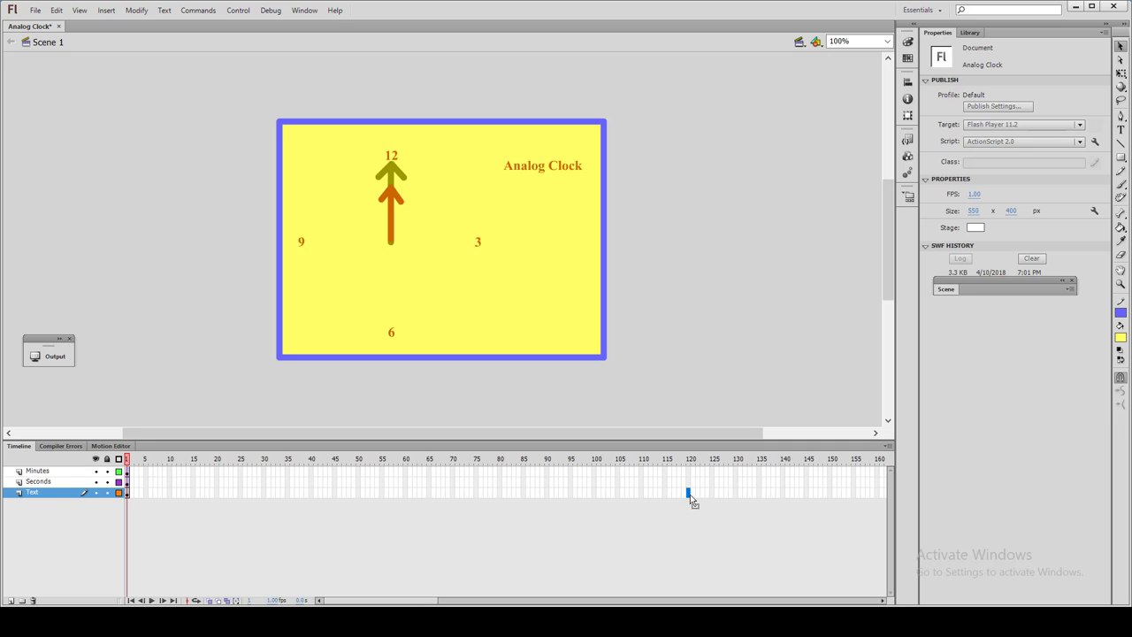
pyautogui.hotkey('ctrl', 'y')
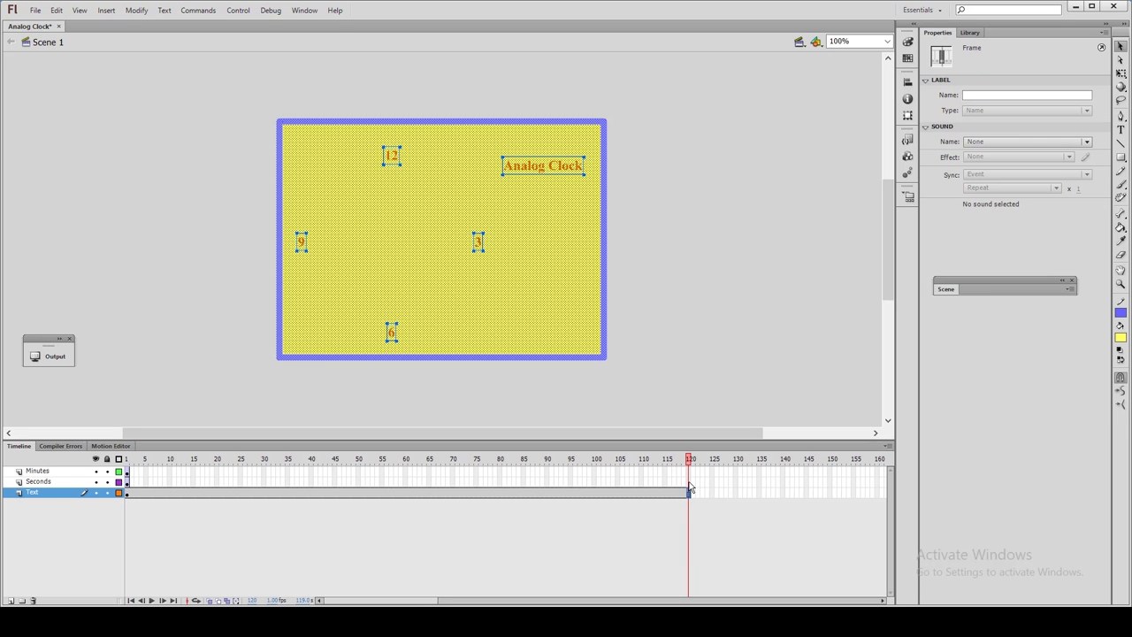
# - Insert keyframes at frame 60 on the Seconds and Minutes layers
pyautogui.click(406, 482)
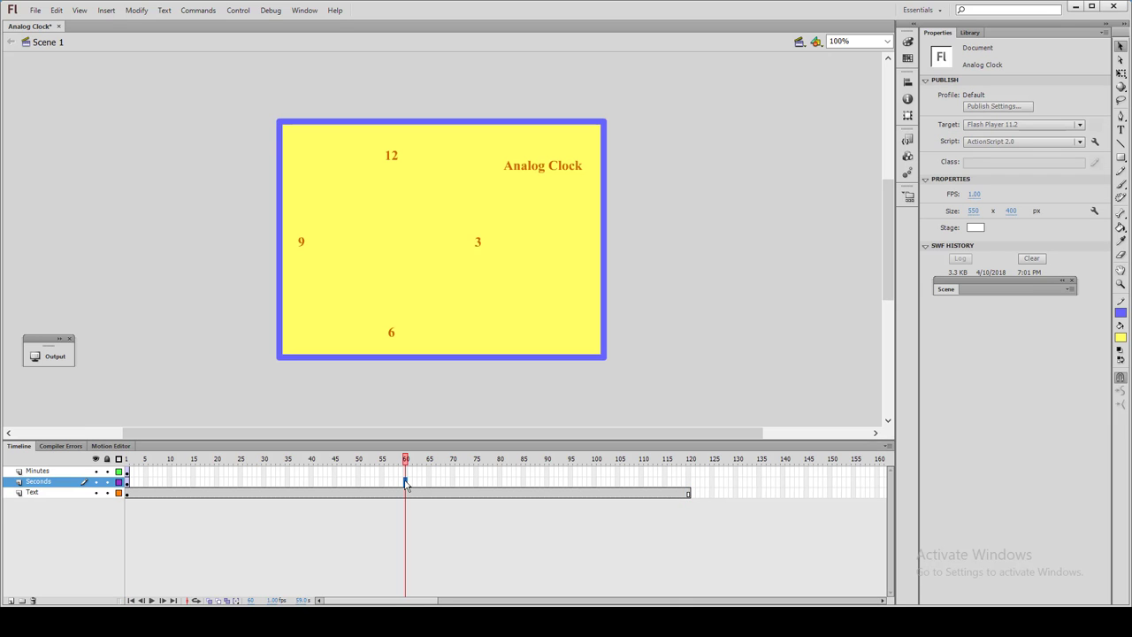
pyautogui.press('F6')
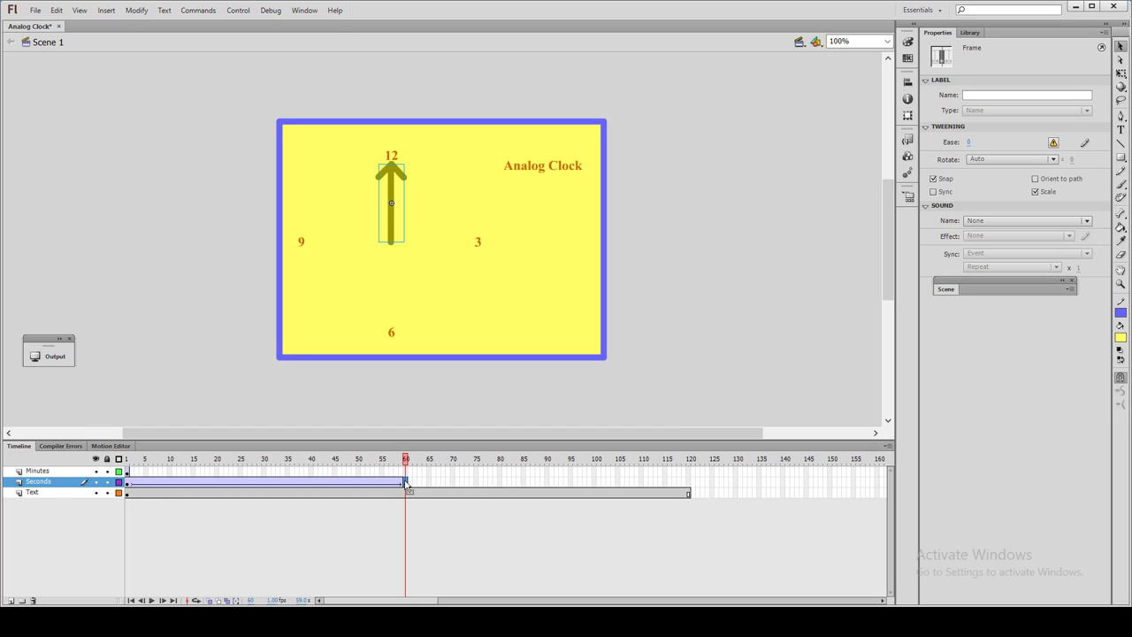
pyautogui.click(405, 472)
pyautogui.press('F6')
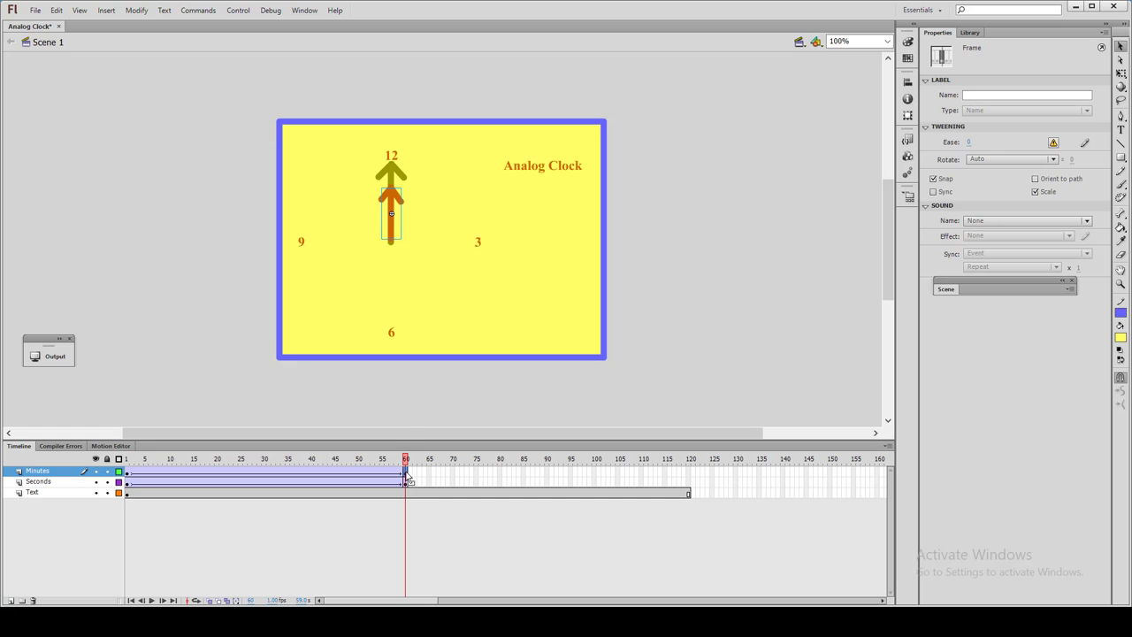
# - Set the Seconds layer's tween rotation to CW from frame 1 and select the Minutes keyframe at frame 60
pyautogui.click(127, 483)
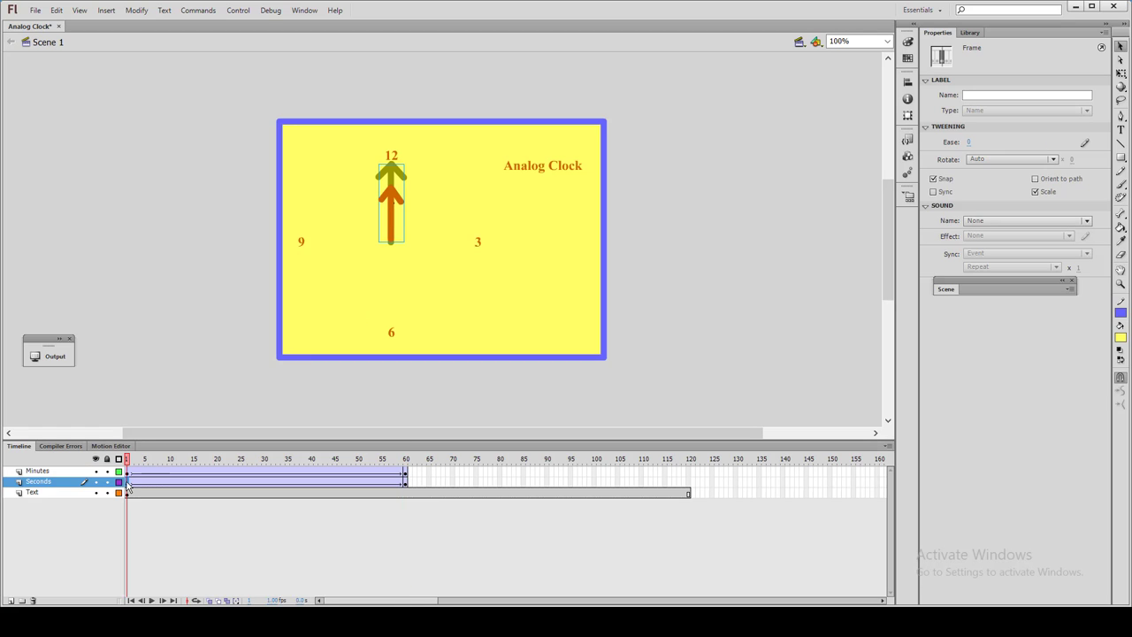
pyautogui.click(1017, 159)
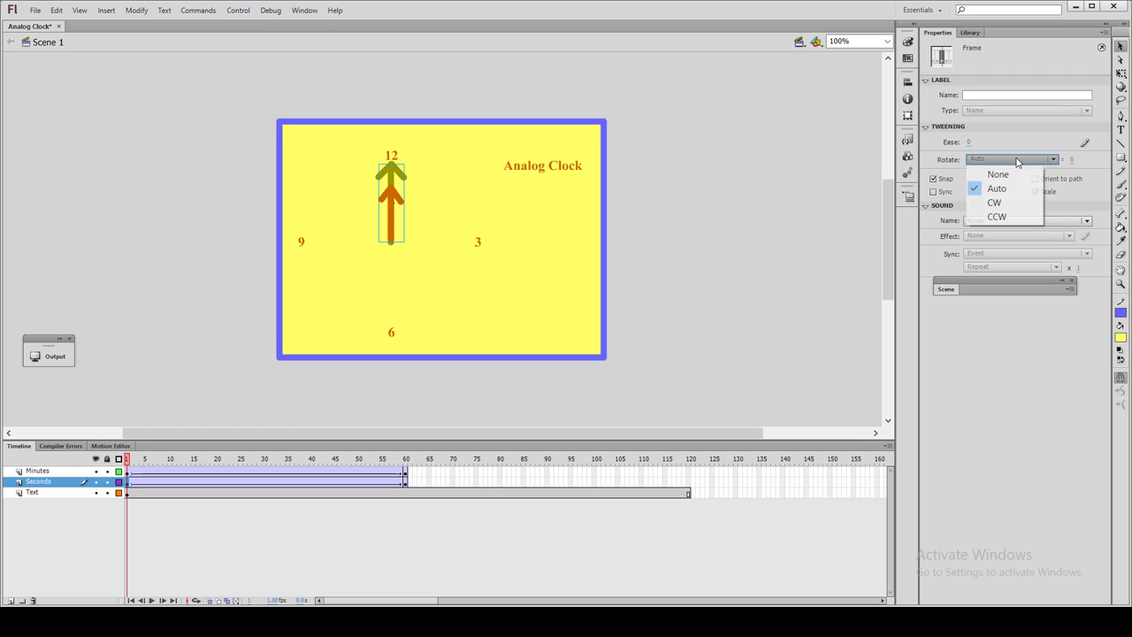
pyautogui.click(997, 203)
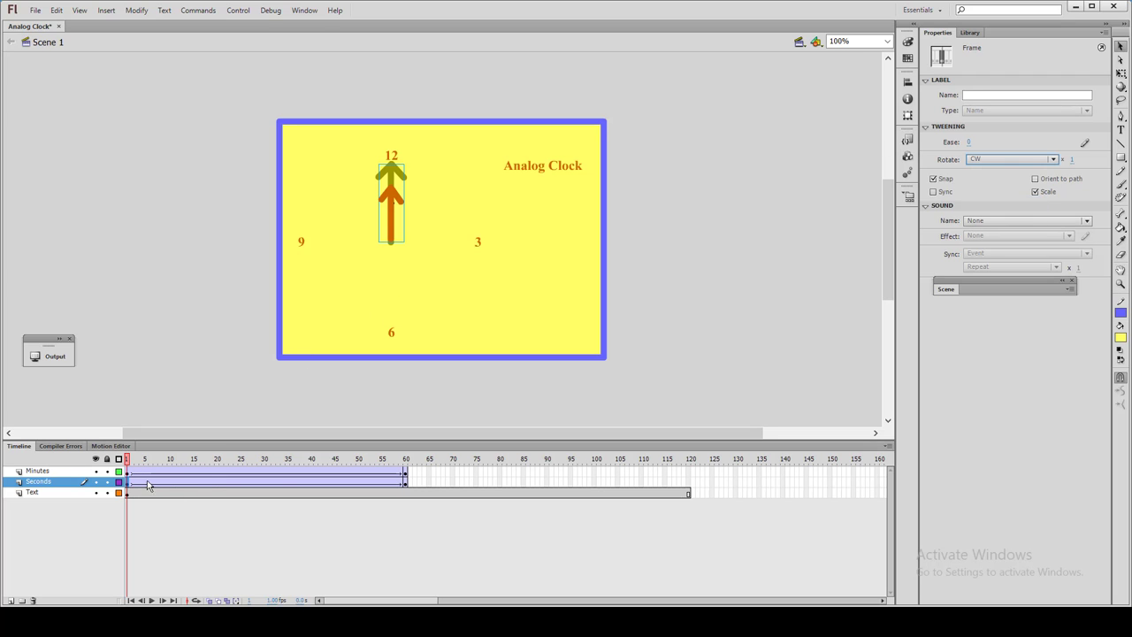
pyautogui.click(406, 473)
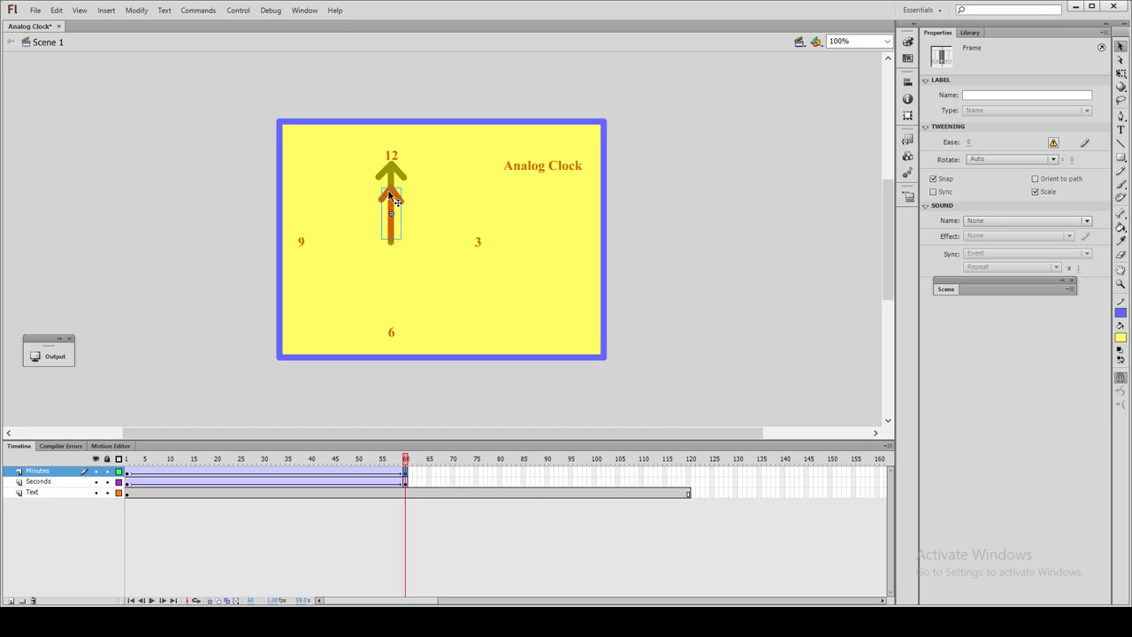
# - Undo the Seconds tween rotation and the frame 60 keyframes on both hand layers
pyautogui.hotkey('ctrl', 'z')
pyautogui.hotkey('ctrl', 'z')
pyautogui.hotkey('ctrl', 'z')
pyautogui.hotkey('ctrl', 'z')
pyautogui.hotkey('ctrl', 'z')
pyautogui.hotkey('ctrl', 'z')
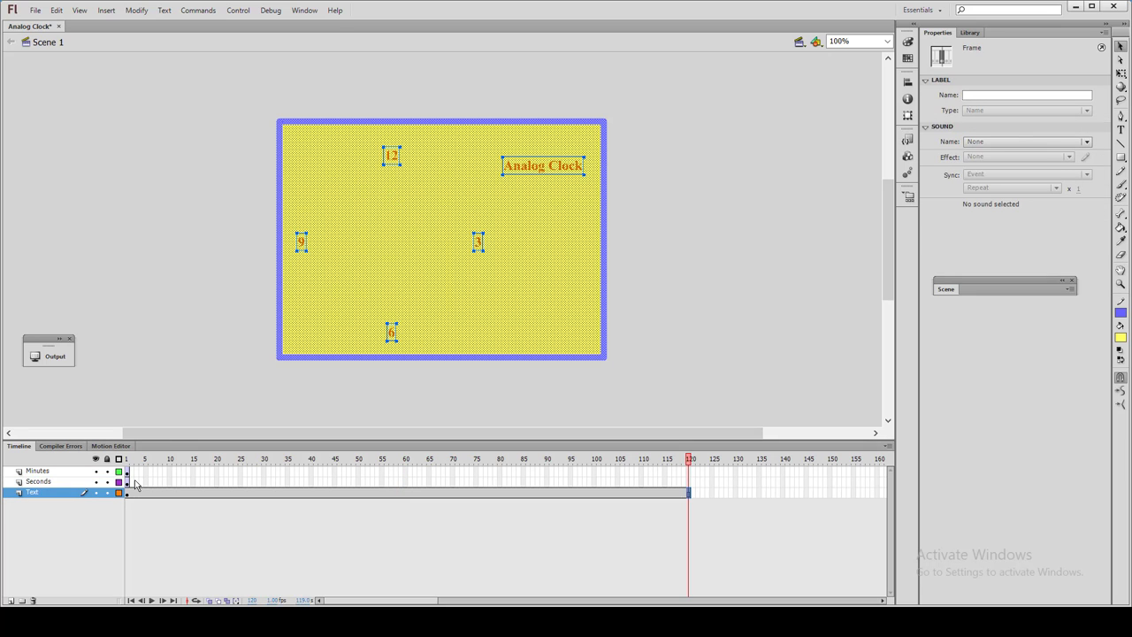
# - Move the Minutes hand's transformation point to its lower end at the clock centre using Free Transform
pyautogui.click(128, 482)
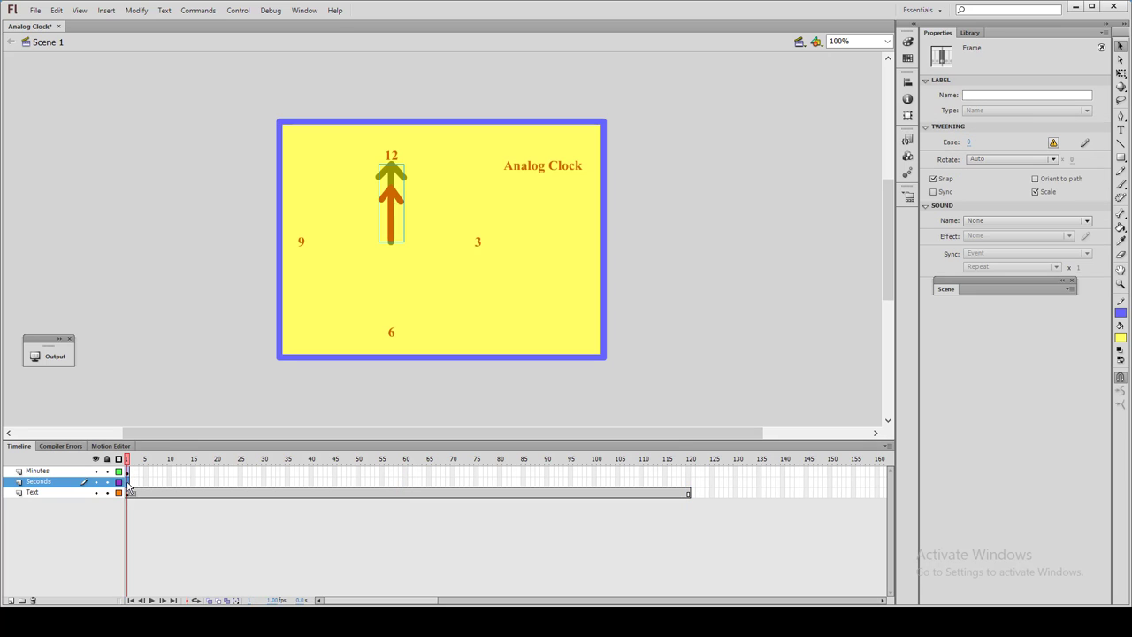
pyautogui.click(379, 228)
pyautogui.press('q')
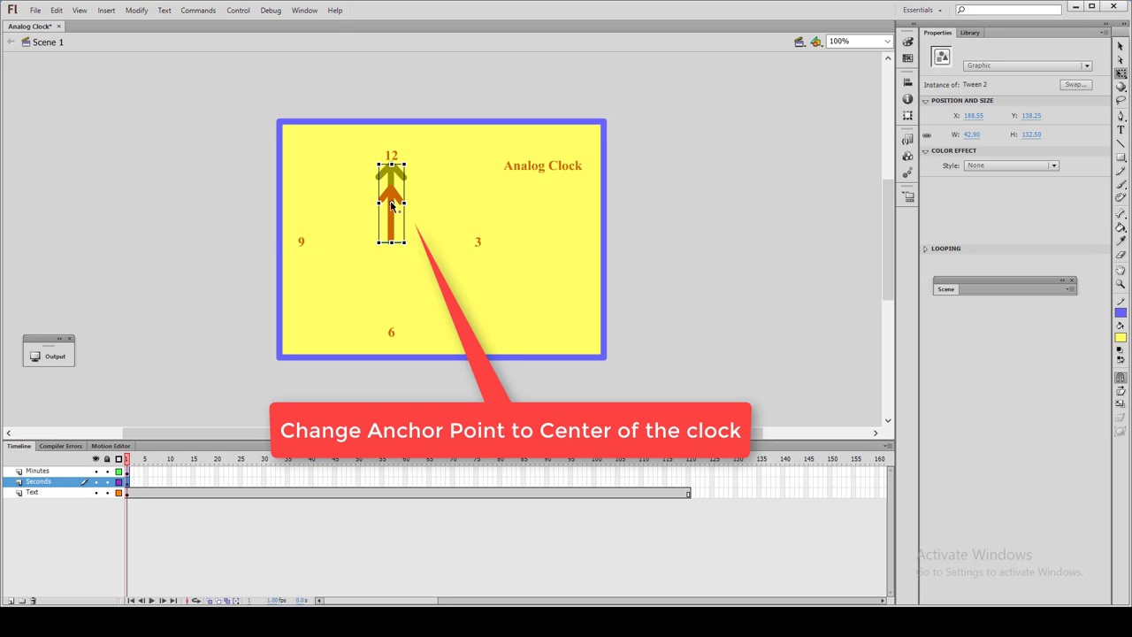
pyautogui.click(461, 229)
pyautogui.click(392, 207)
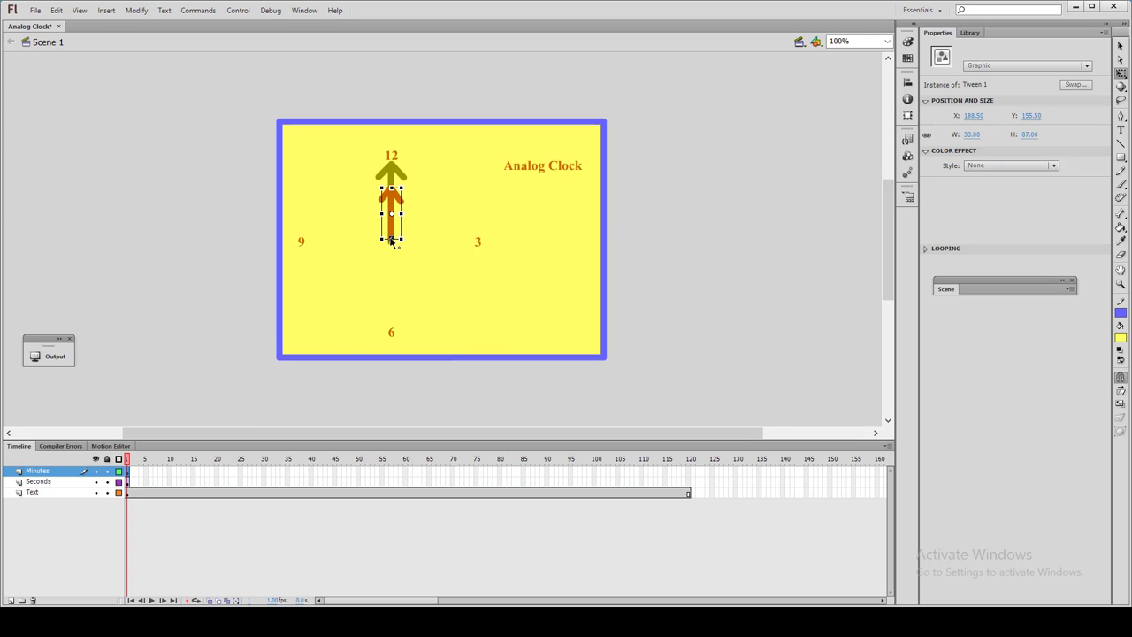
pyautogui.moveTo(392, 241); pyautogui.dragTo(392, 238)
pyautogui.click(126, 473)
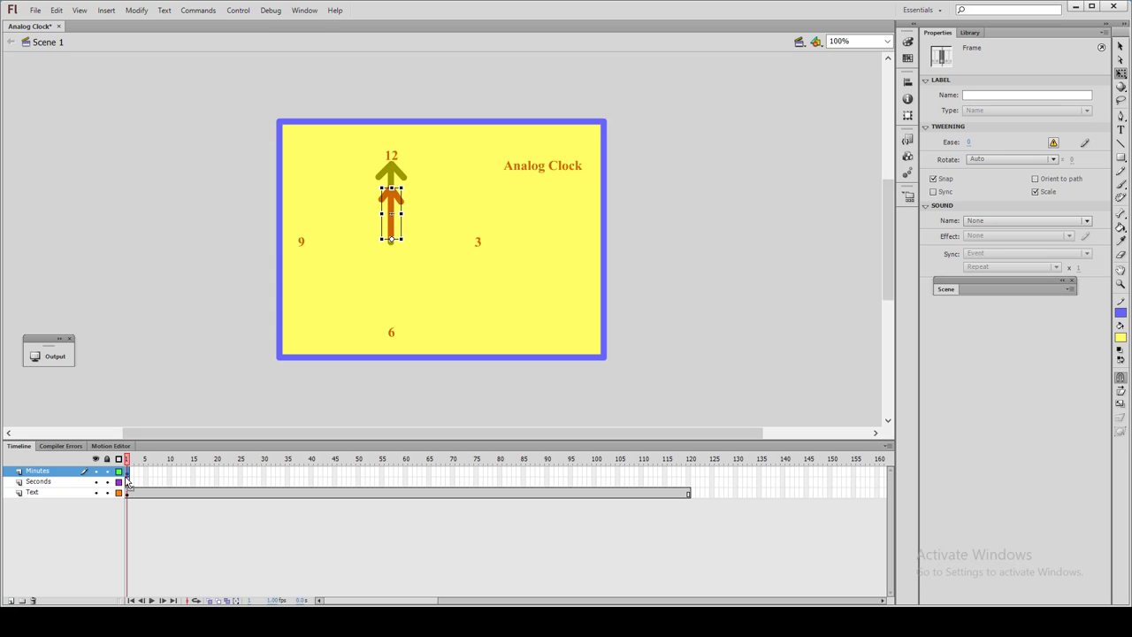
# - Move the Seconds hand's transformation point to its lower end at the clock centre
pyautogui.click(127, 482)
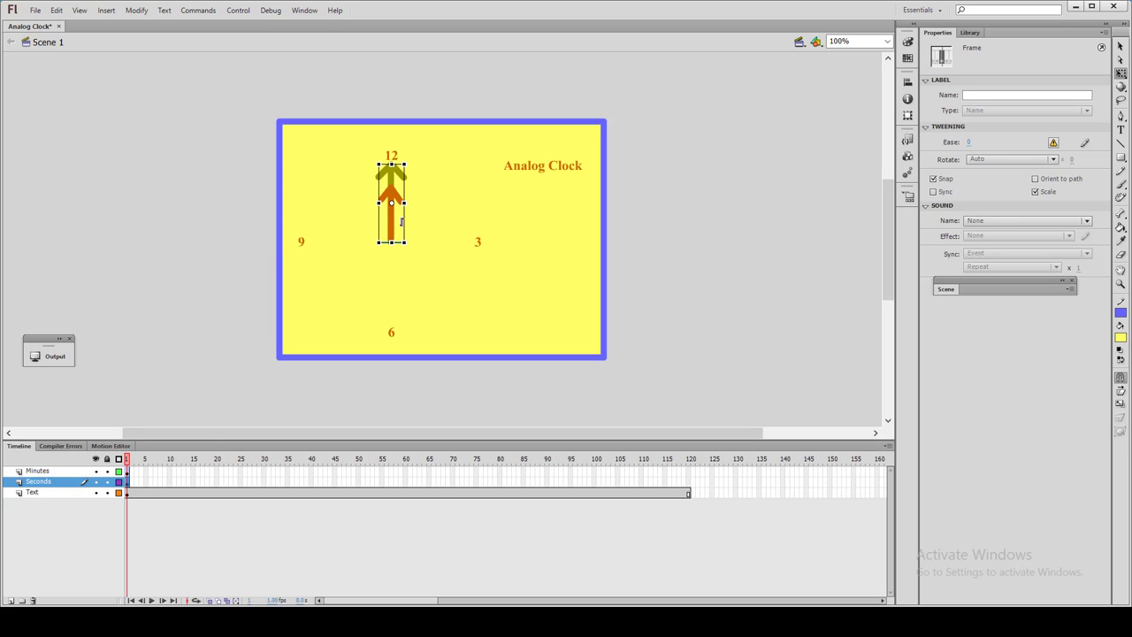
pyautogui.click(393, 207)
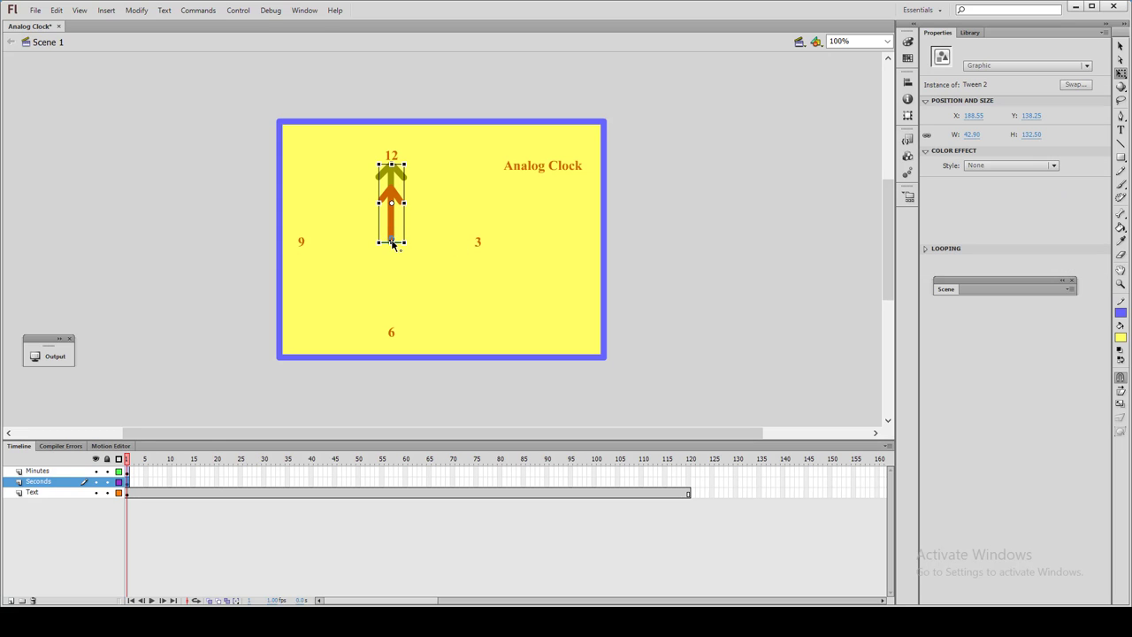
pyautogui.moveTo(393, 246); pyautogui.dragTo(392, 242)
# - Add keyframes at frame 60 to both the Seconds and Minutes tweens, keeping the relocated pivots
pyautogui.click(406, 481)
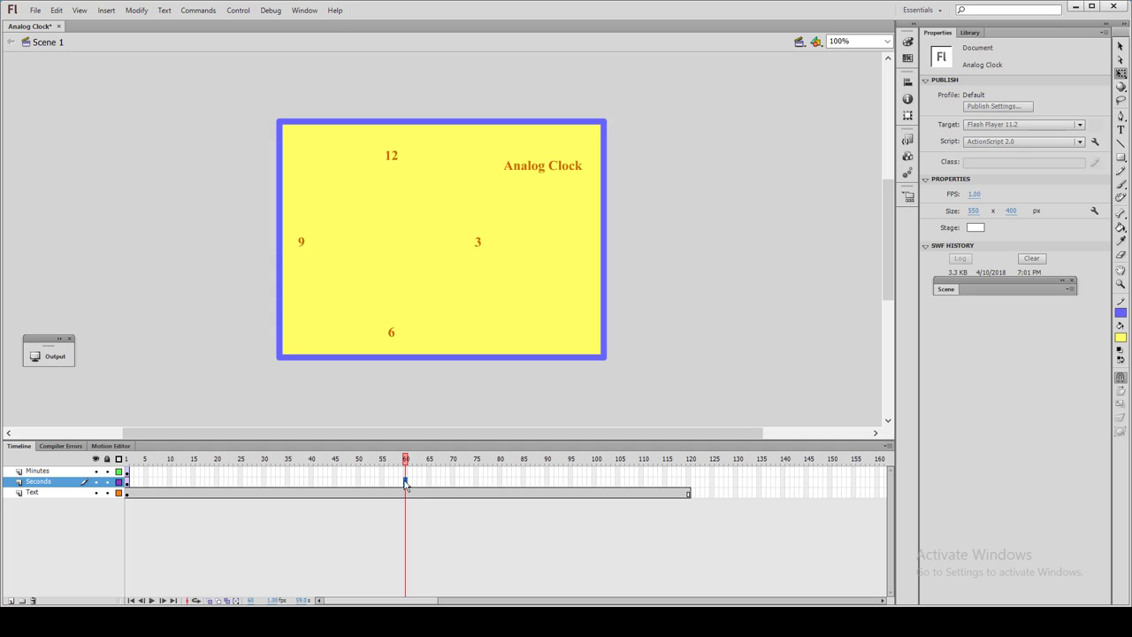
pyautogui.press('F6')
pyautogui.click(405, 470)
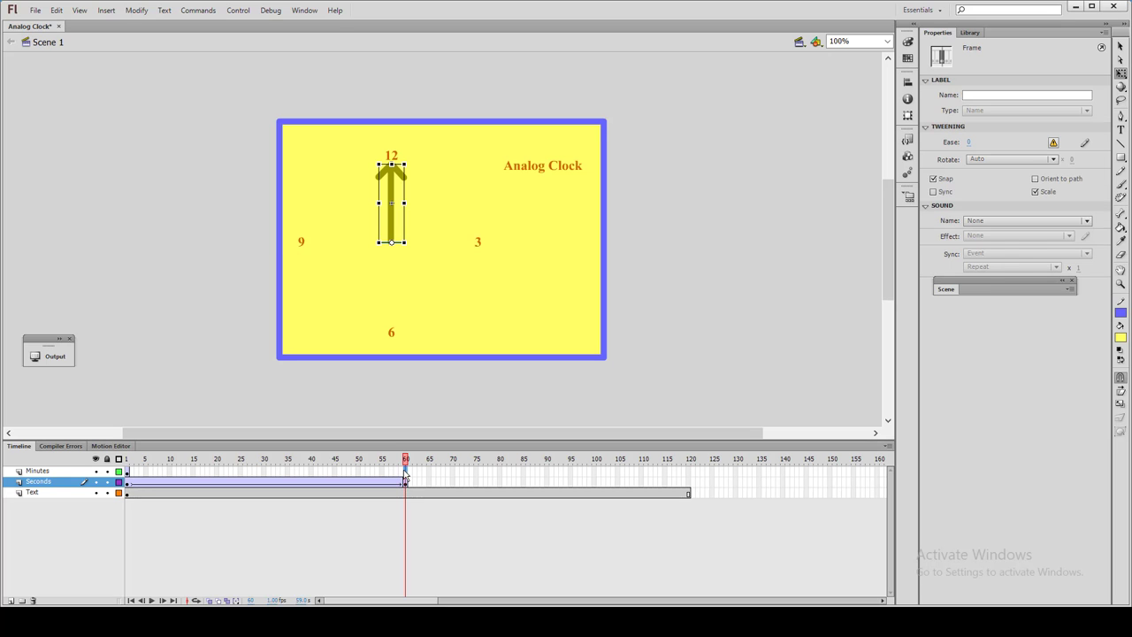
pyautogui.press('F6')
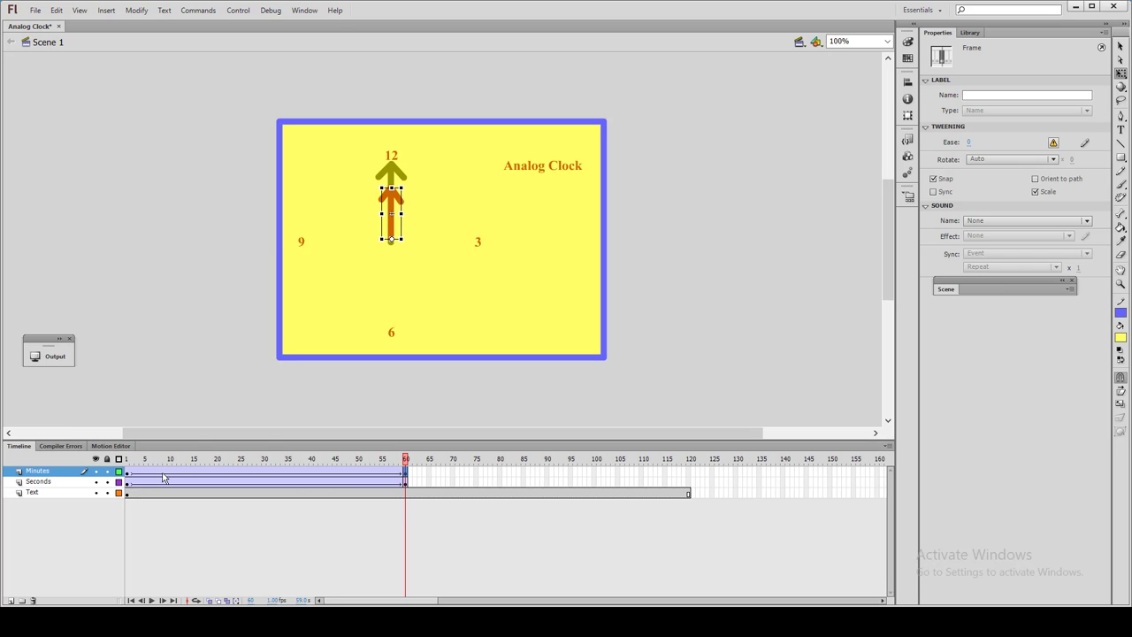
# - Set the rotation of the Seconds layer's classic tween to CW, starting from frame 1
pyautogui.click(128, 483)
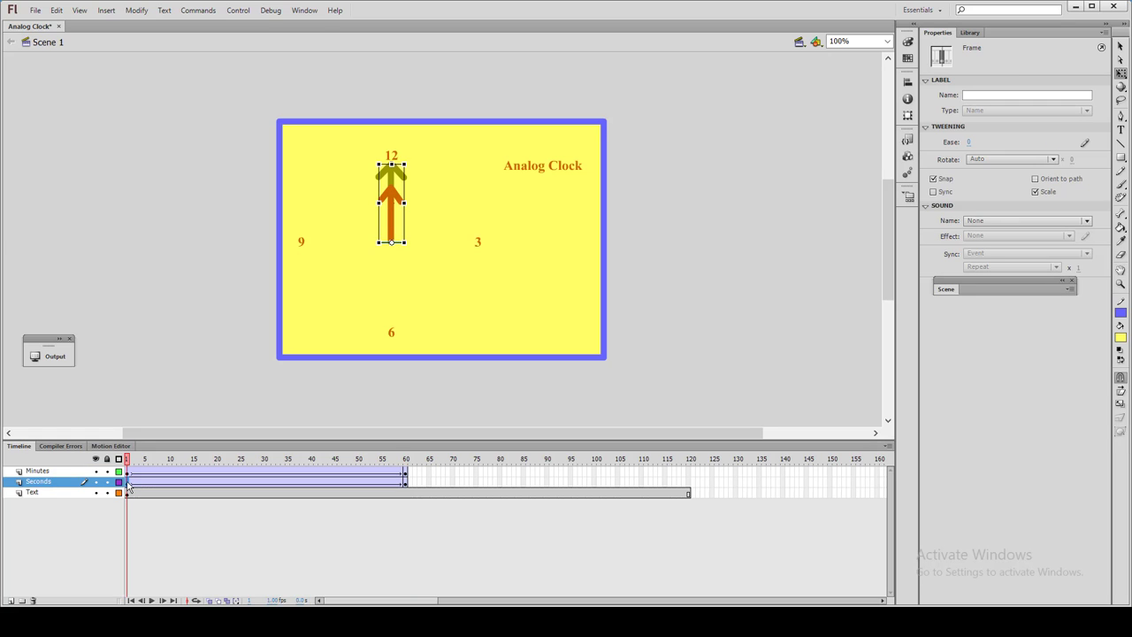
pyautogui.click(1005, 160)
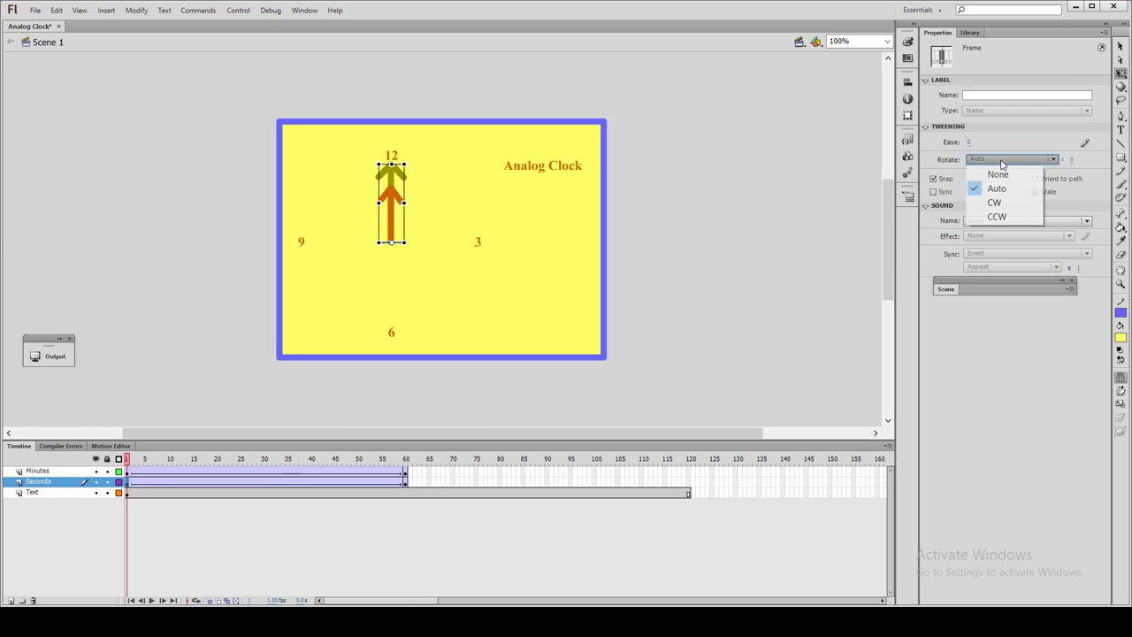
pyautogui.click(995, 202)
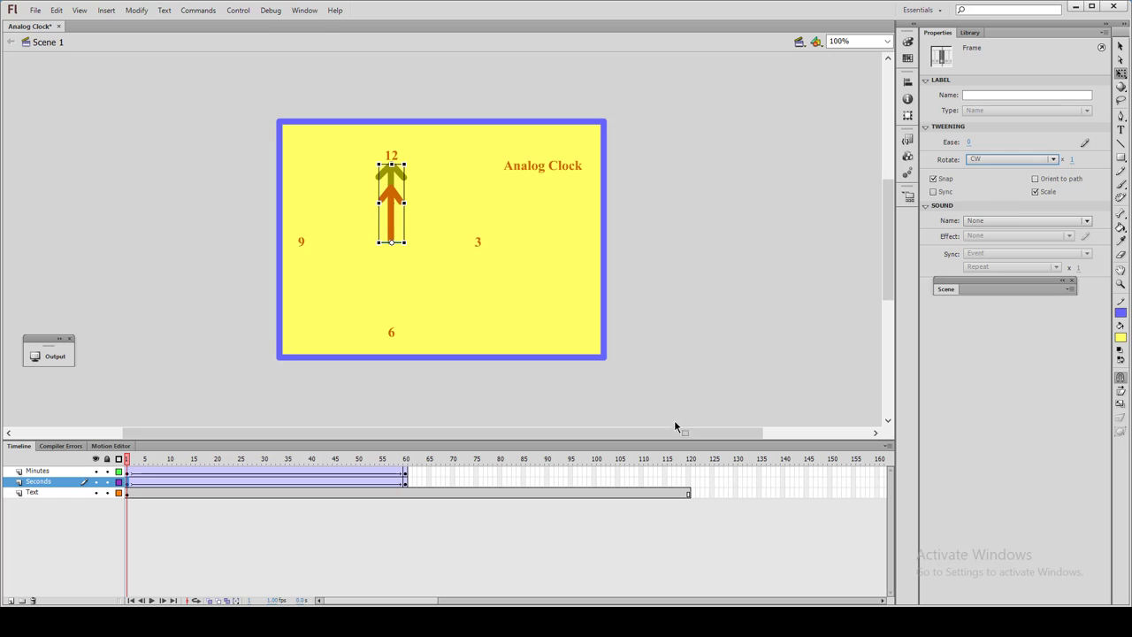
pyautogui.click(400, 526)
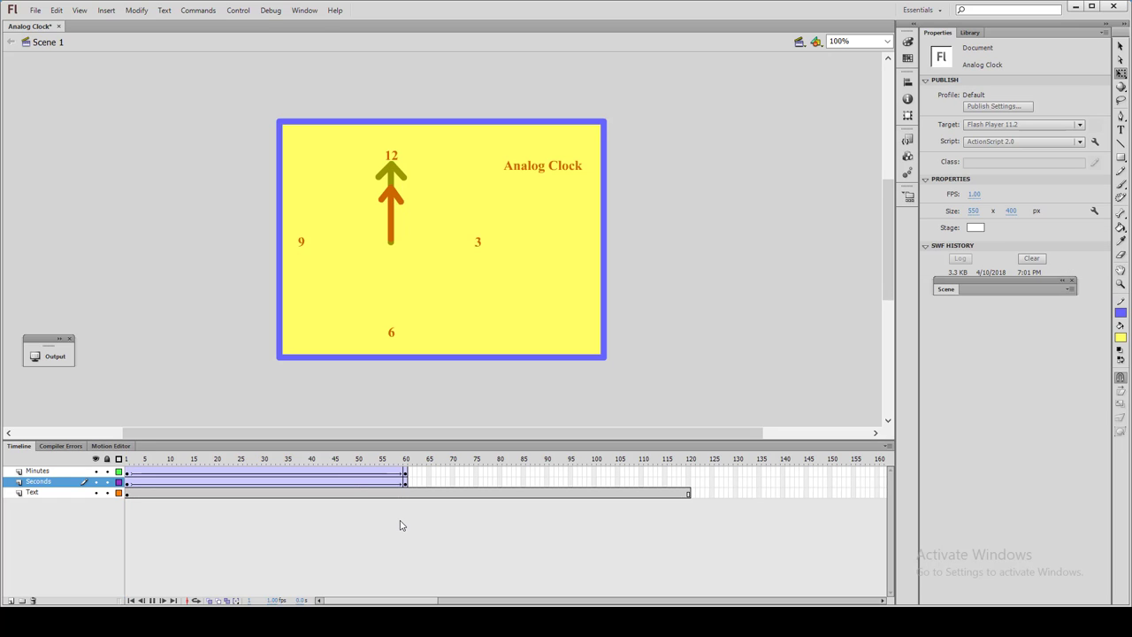
# - Preview the animation and rotate the Minutes hand slightly clockwise past 12 at its frame 60 keyframe
pyautogui.press('Return')
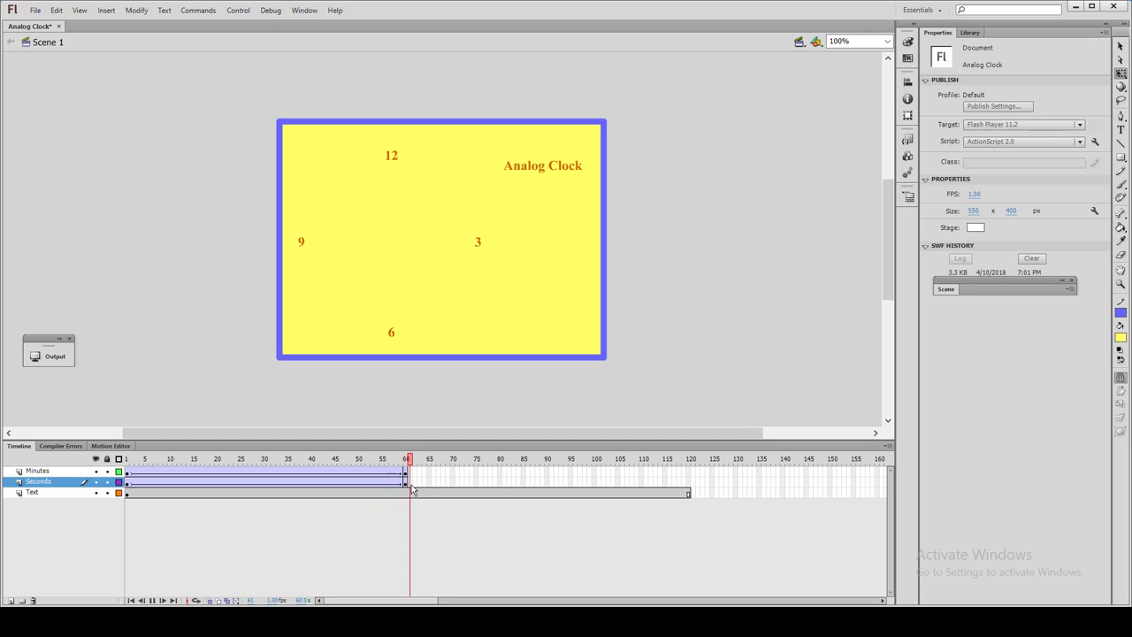
pyautogui.click(407, 467)
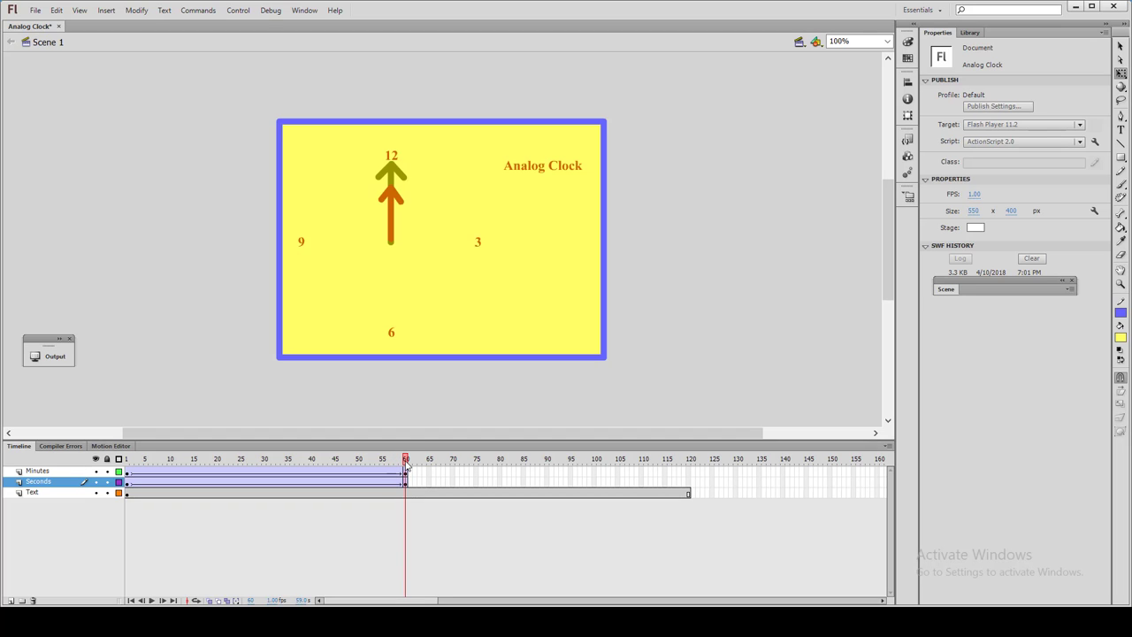
pyautogui.click(406, 471)
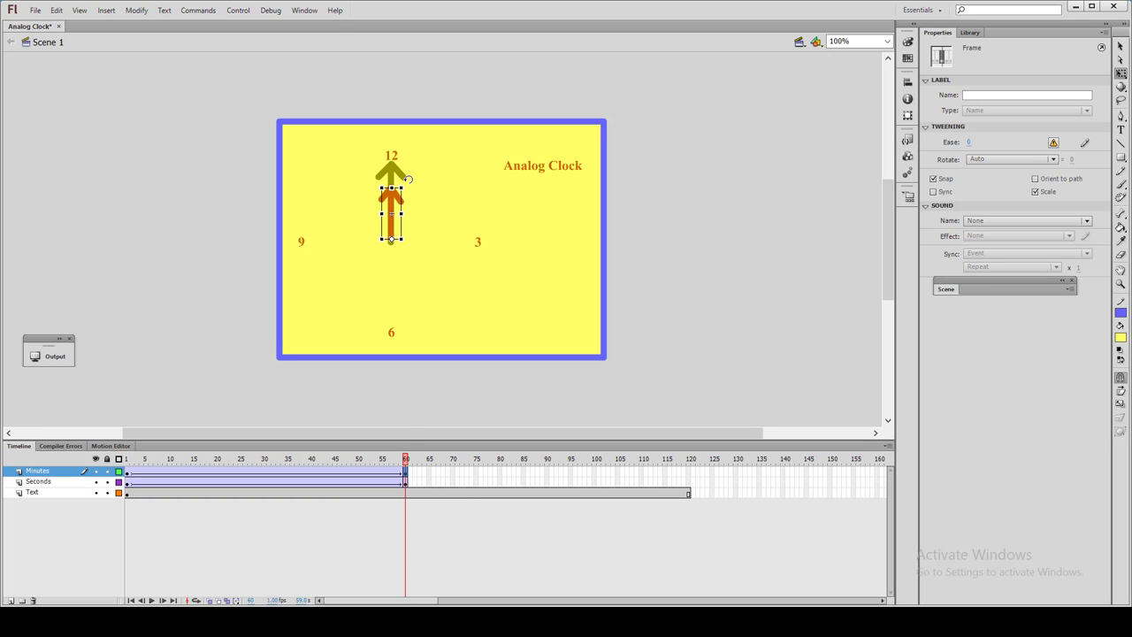
pyautogui.moveTo(408, 180); pyautogui.dragTo(423, 148)
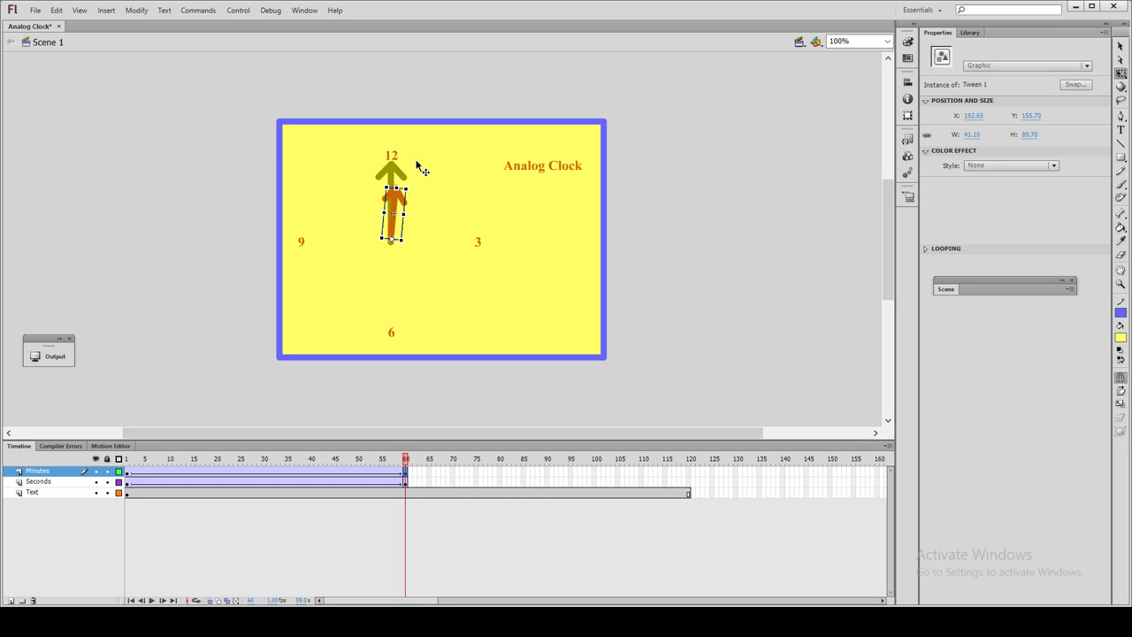
pyautogui.moveTo(417, 170); pyautogui.dragTo(437, 123)
pyautogui.click(406, 473)
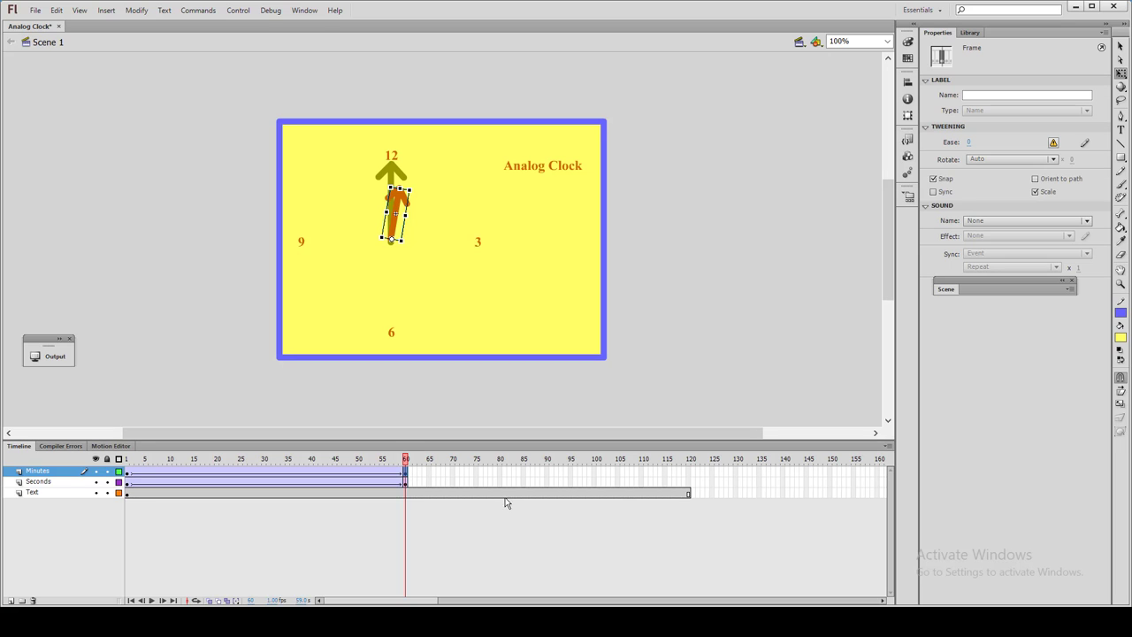
# - Add keyframes at frame 120 to both the Seconds and Minutes layers
pyautogui.click(689, 484)
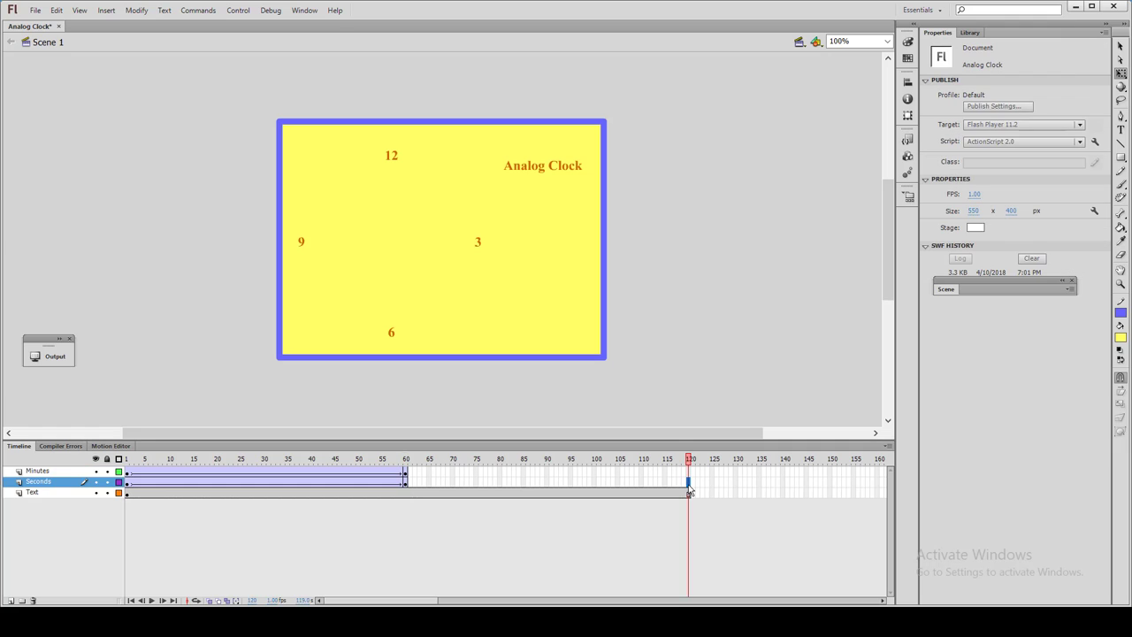
pyautogui.press('F6')
pyautogui.click(689, 471)
pyautogui.press('F6')
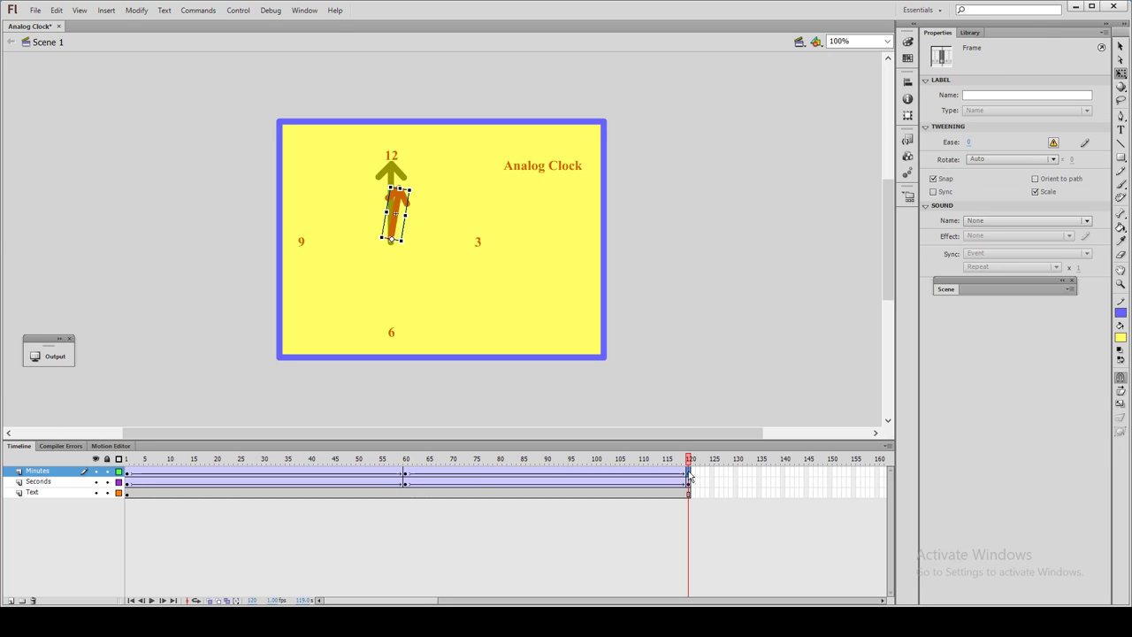
# - Set the rotation of the Seconds tween starting at frame 60 to CW and preview the playback across that keyframe
pyautogui.click(406, 483)
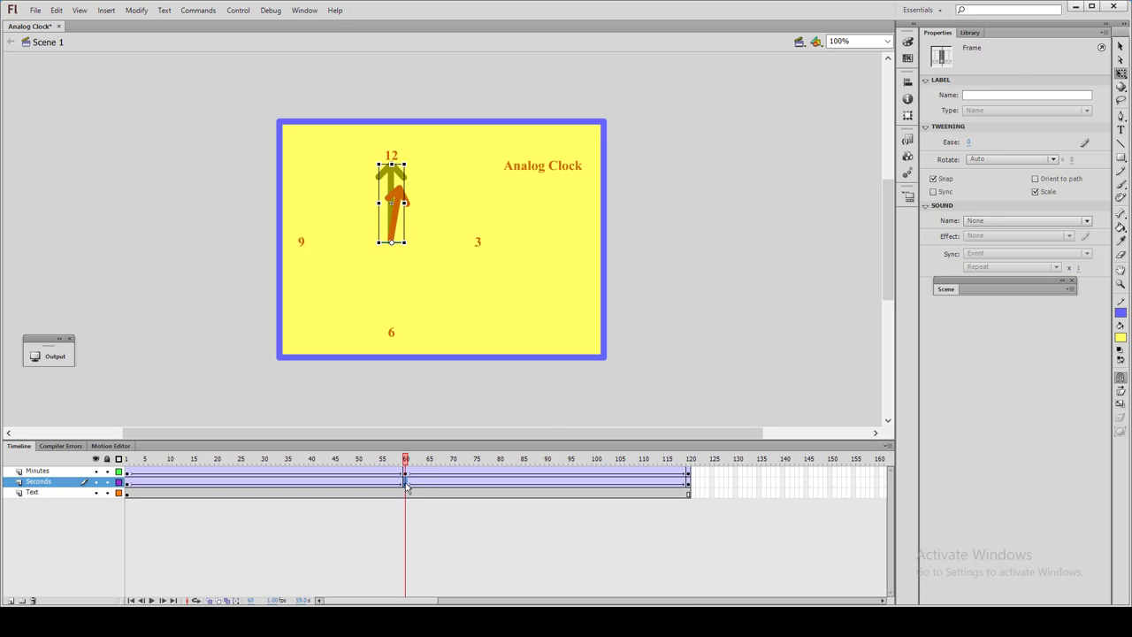
pyautogui.click(1008, 160)
pyautogui.click(973, 204)
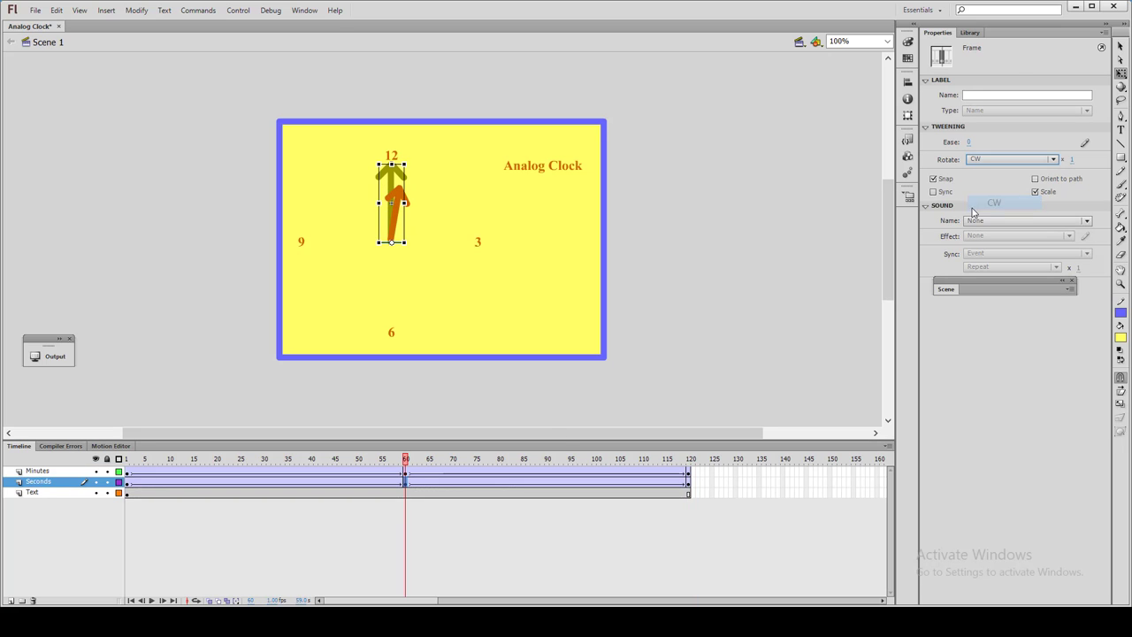
pyautogui.click(401, 460)
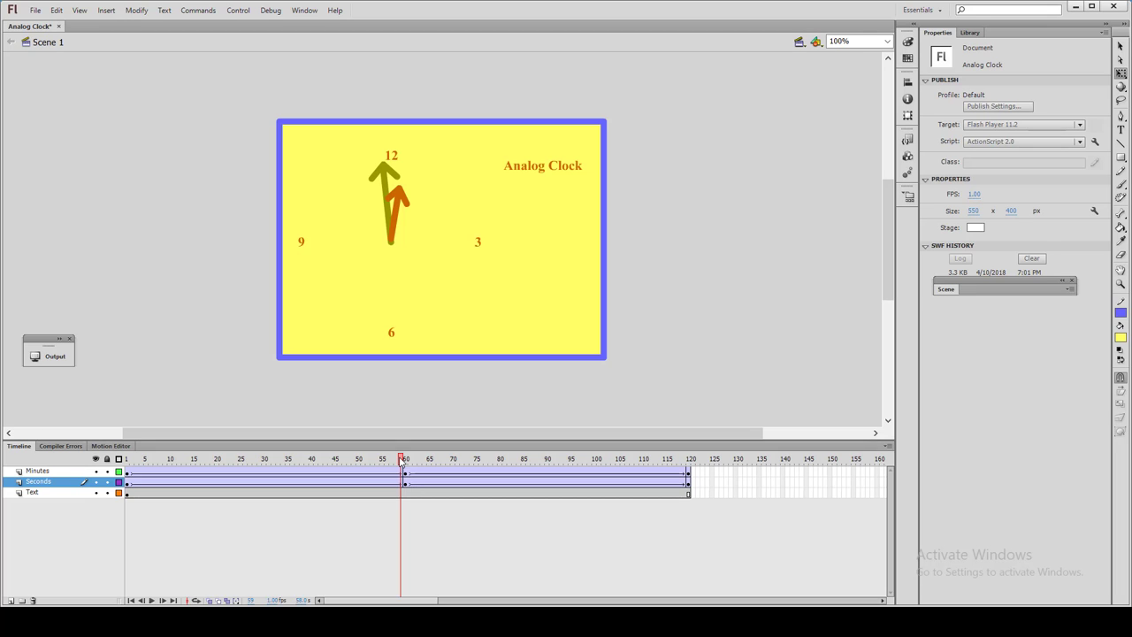
pyautogui.press('Return')
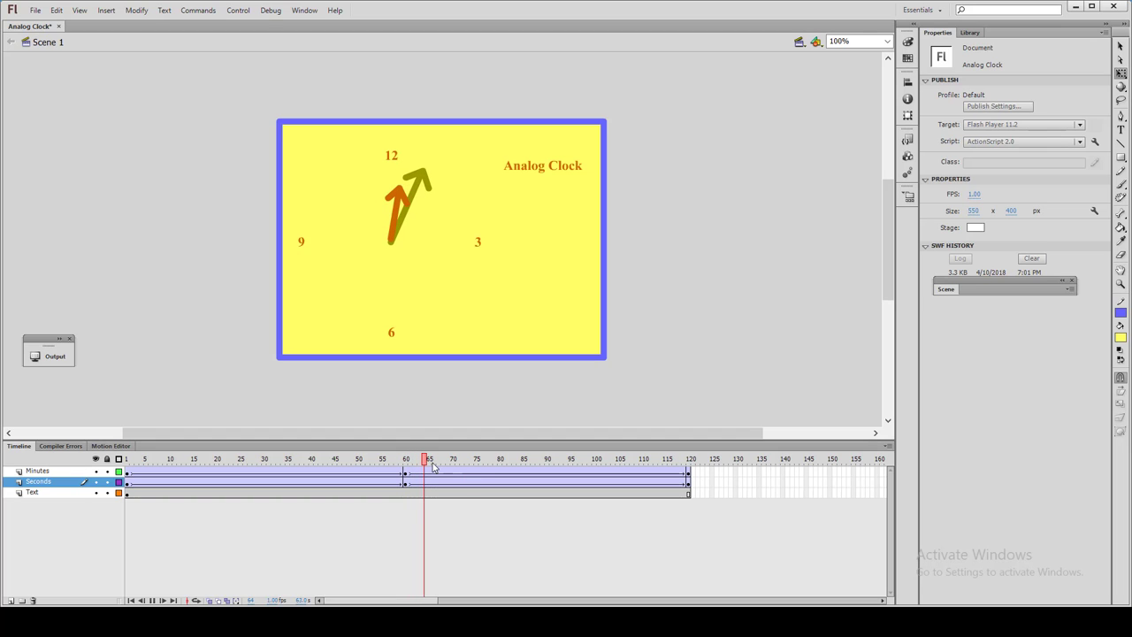
pyautogui.press('Return')
# - Rotate the Minutes hand slightly further clockwise at its frame 120 keyframe
pyautogui.click(691, 460)
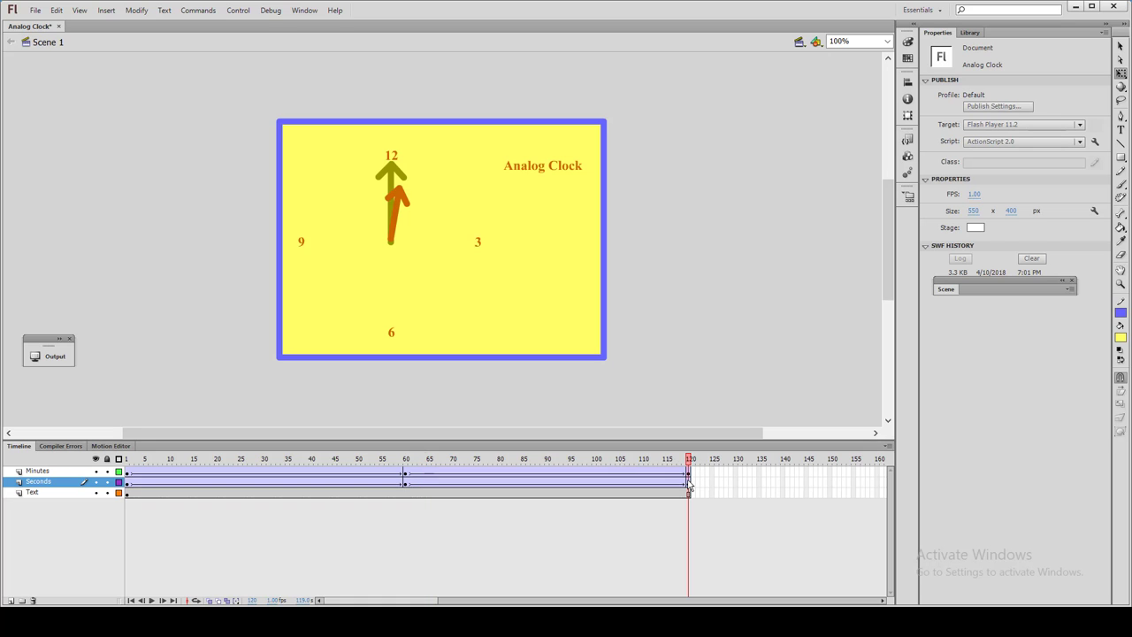
pyautogui.click(689, 472)
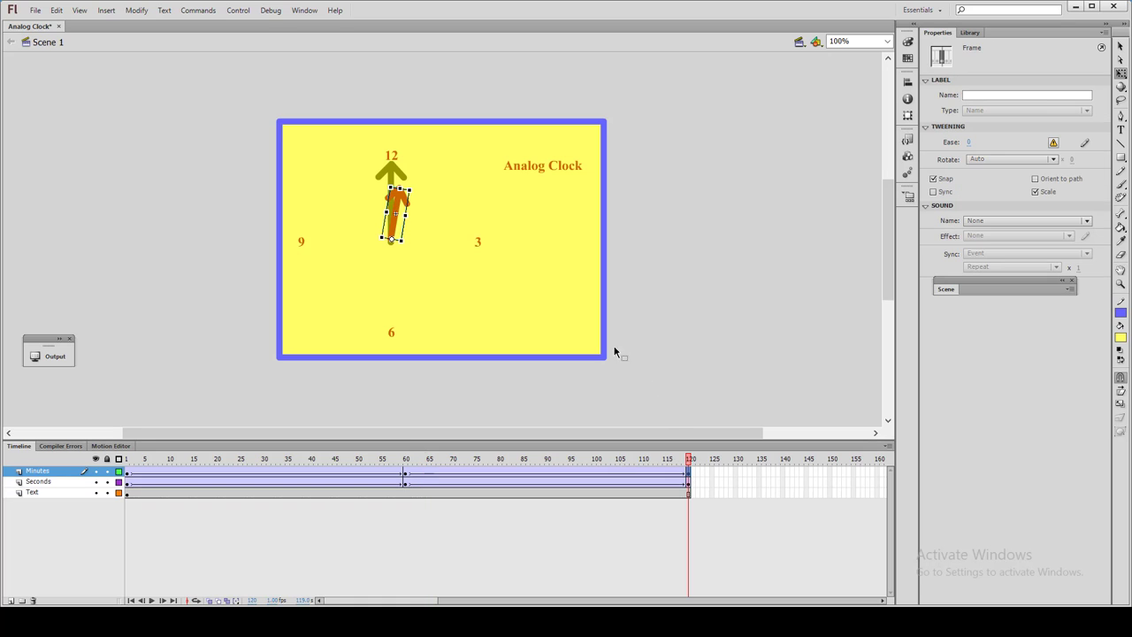
pyautogui.click(409, 186)
pyautogui.moveTo(445, 115); pyautogui.dragTo(452, 111)
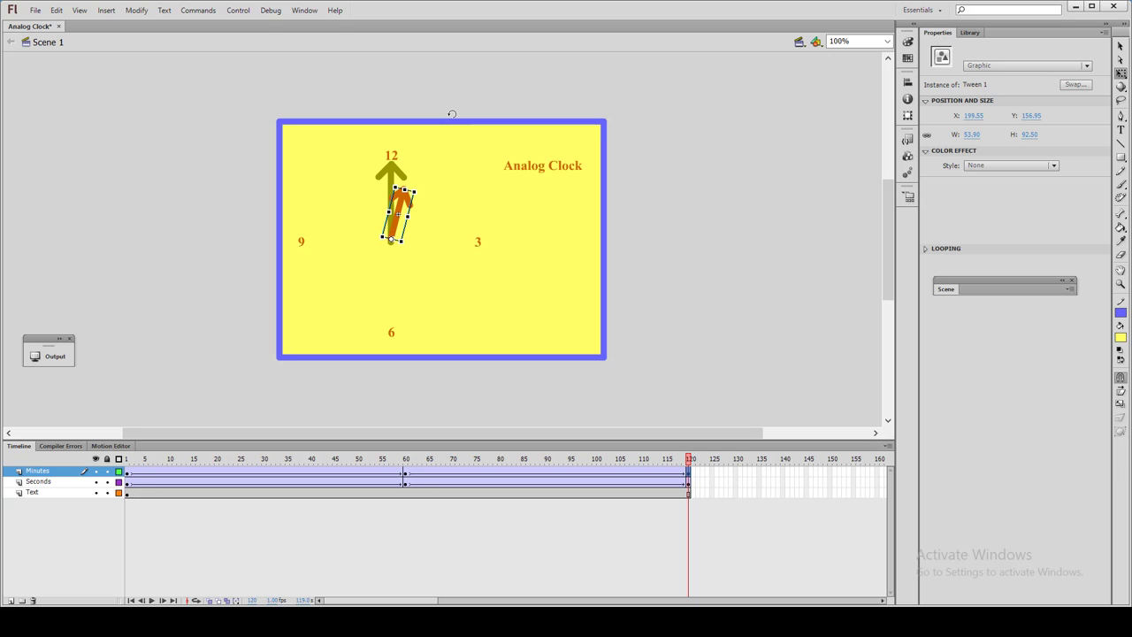
# - Compare the hands at frames 60 and 120, and play from frame 60 and near frame 117 to check their movement
pyautogui.click(405, 467)
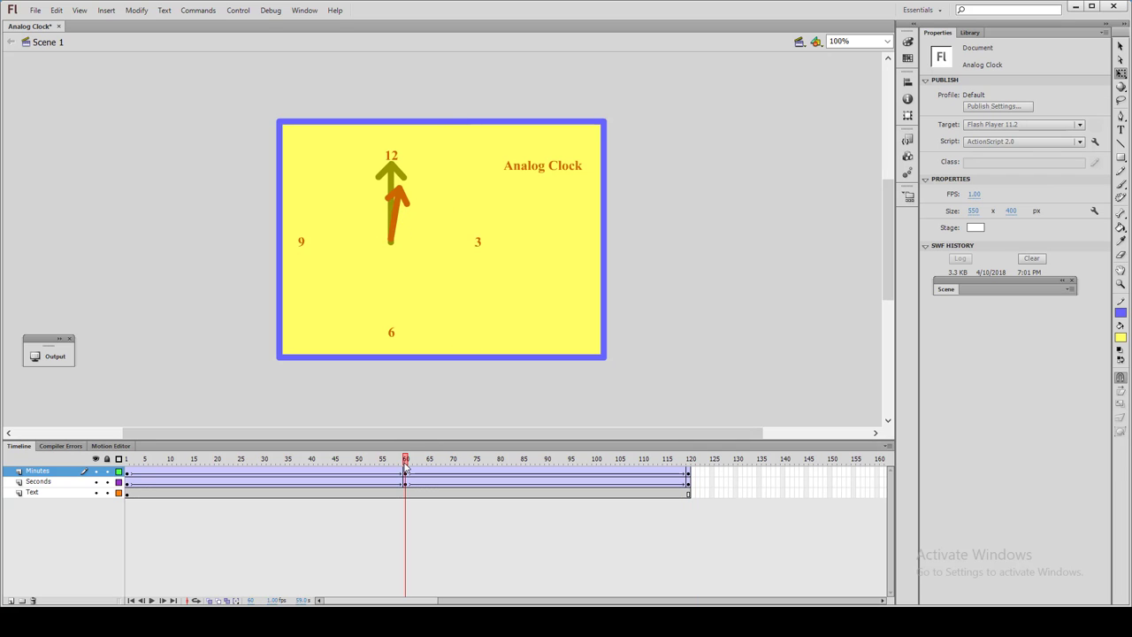
pyautogui.click(690, 461)
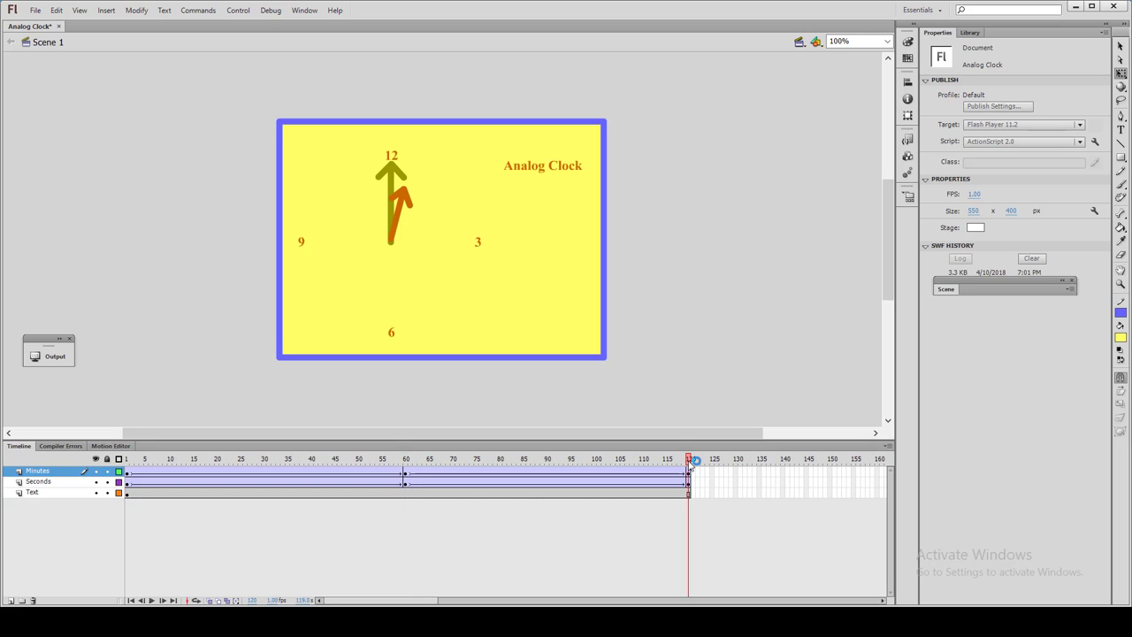
pyautogui.click(406, 461)
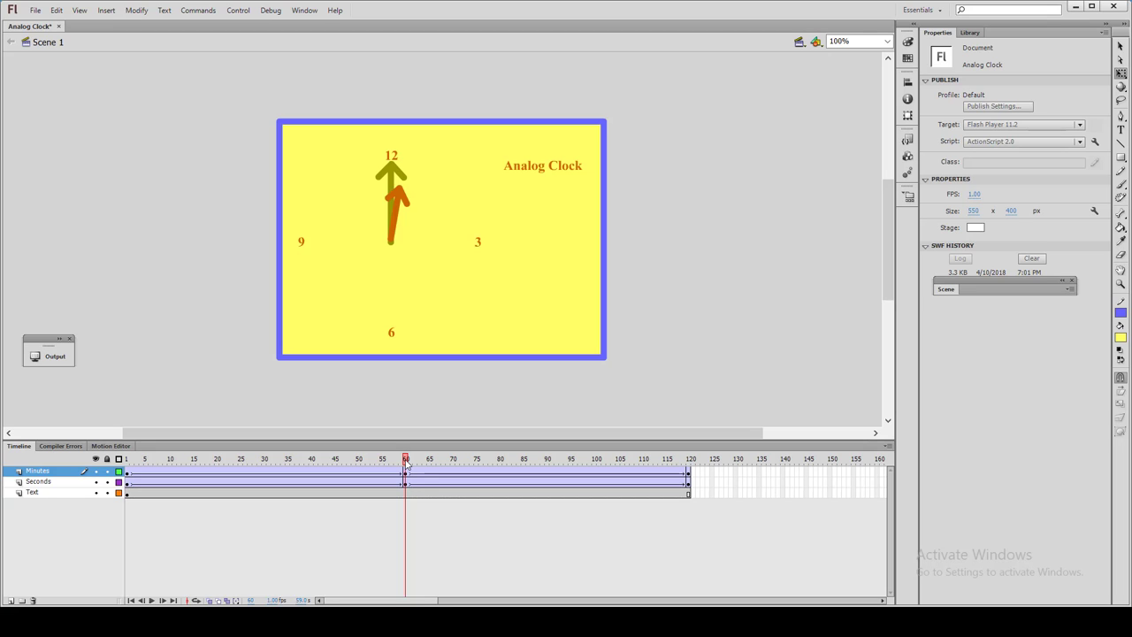
pyautogui.press('Return')
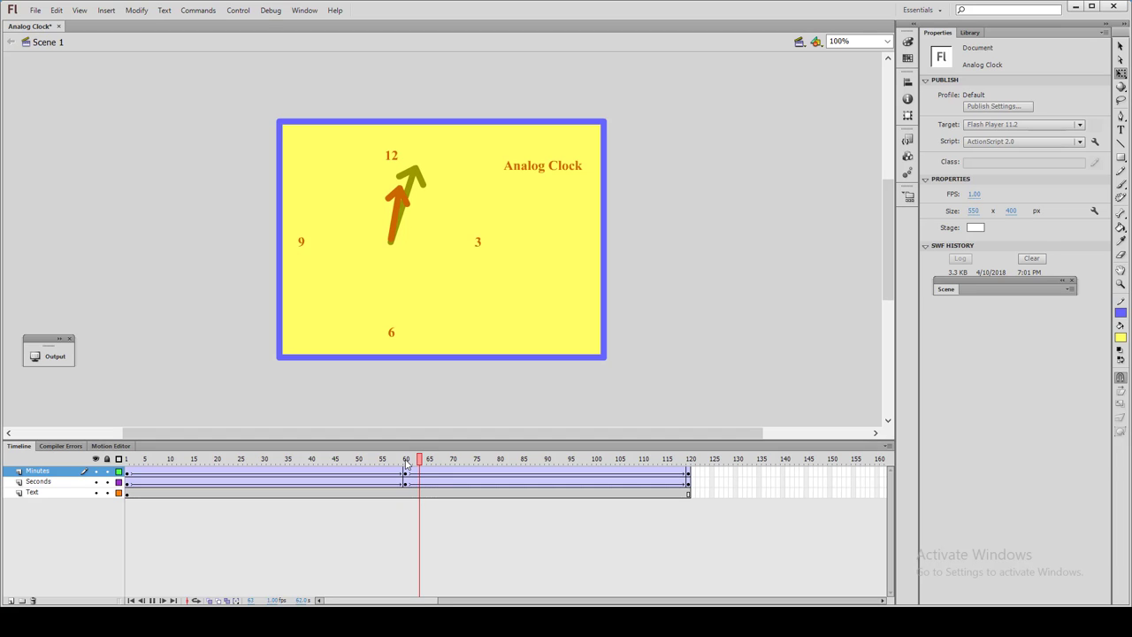
pyautogui.click(672, 462)
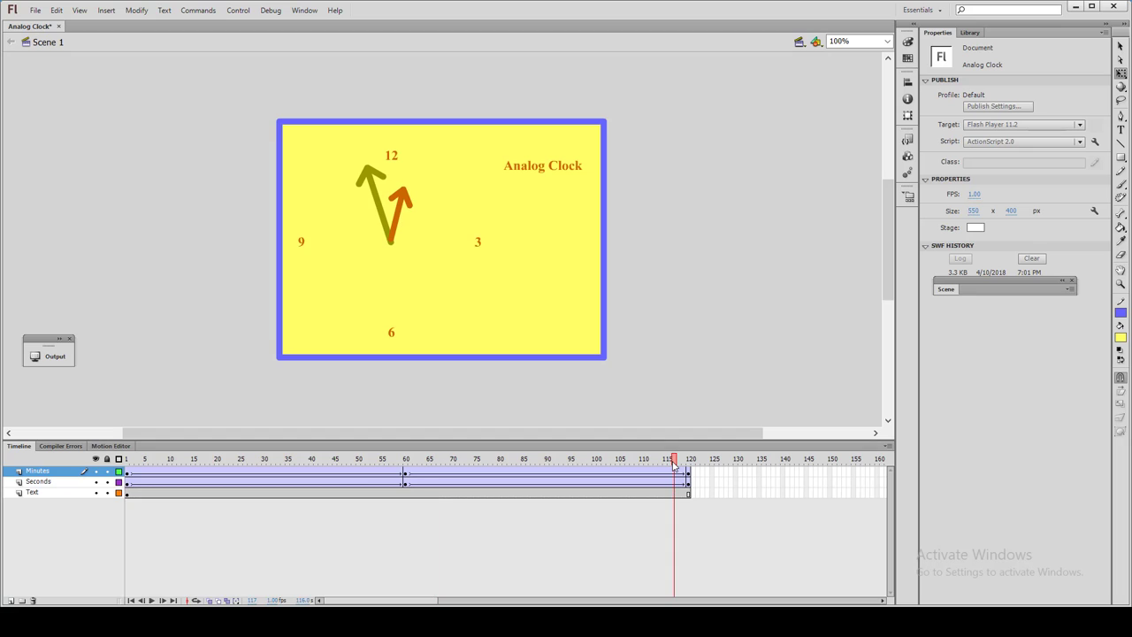
pyautogui.press('Return')
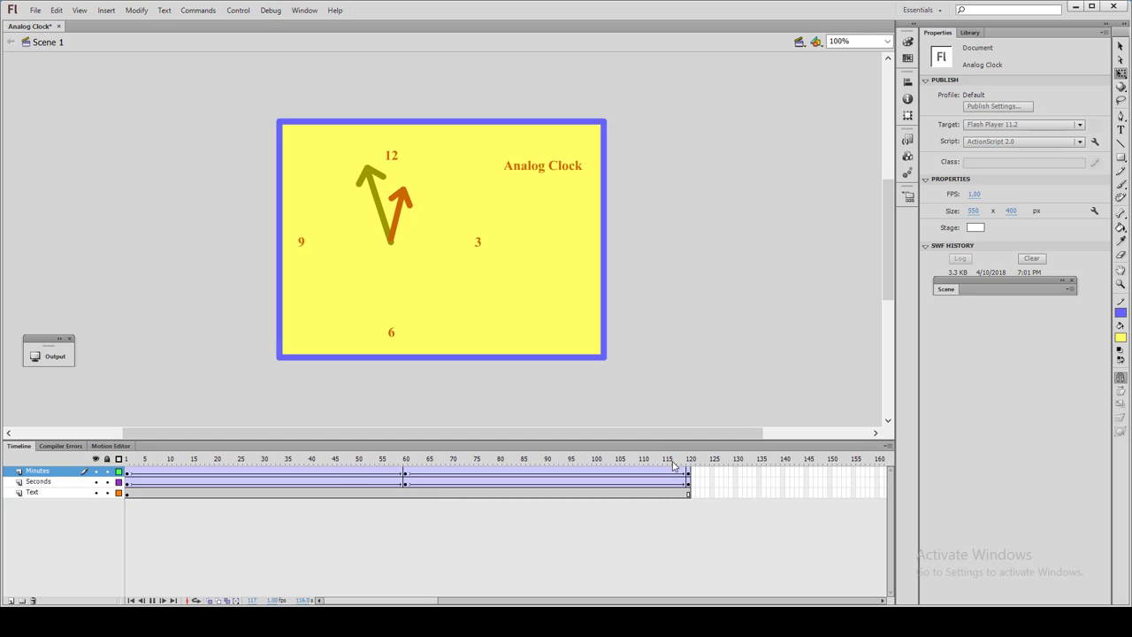